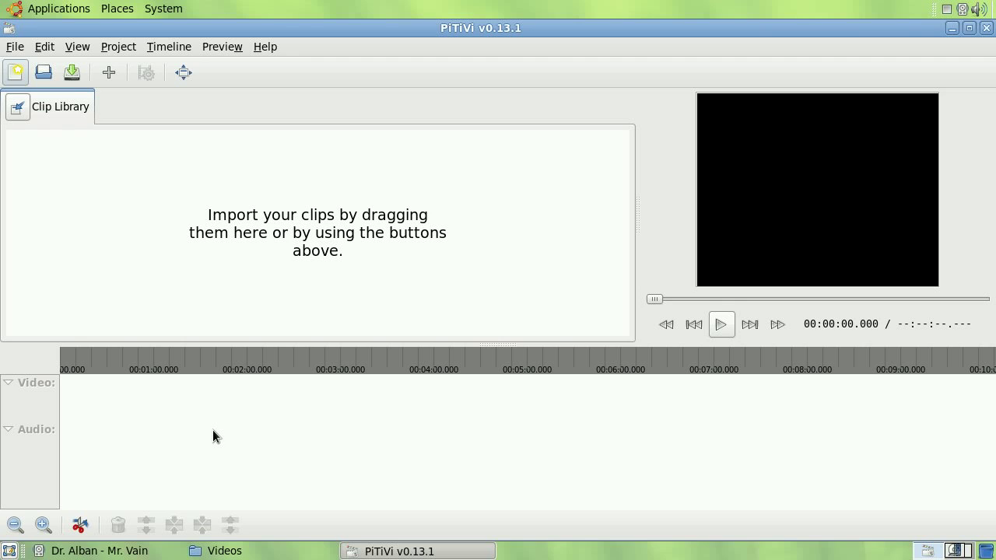
Drag Big Buck Bunny 480p.ogg and Elephants Dream 1024 H.264.mov from the Videos folder into the Clip Library.
{"action": "left_click", "coordinate": [225, 550]}
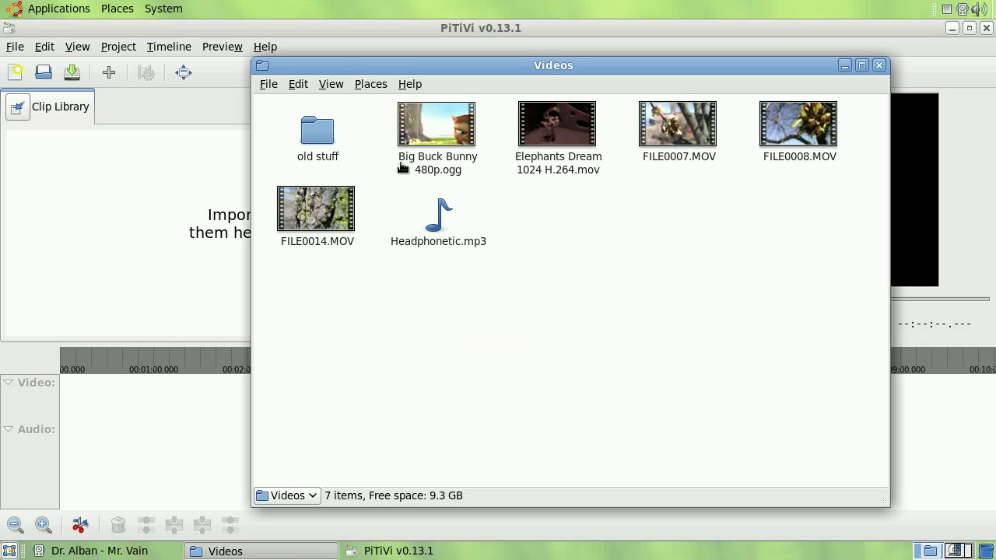
{"action": "left_click_drag", "start_coordinate": [386, 122], "coordinate": [217, 173]}
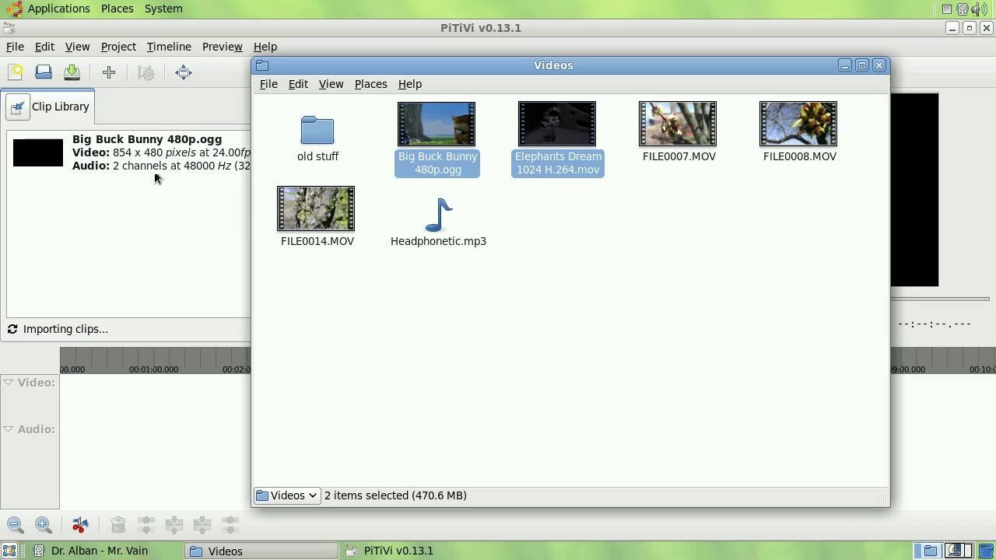
Import the FILE0007.MOV through FILE0014.MOV clips from the import dialog into the library.
{"action": "left_click", "coordinate": [109, 74]}
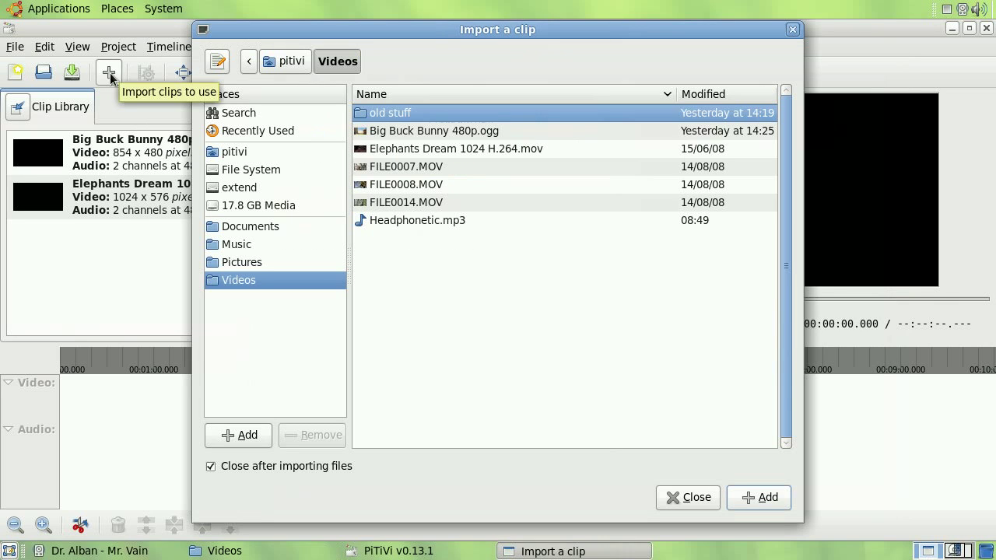
{"action": "left_click", "coordinate": [385, 169]}
{"action": "left_click", "coordinate": [385, 204], "text": "shift"}
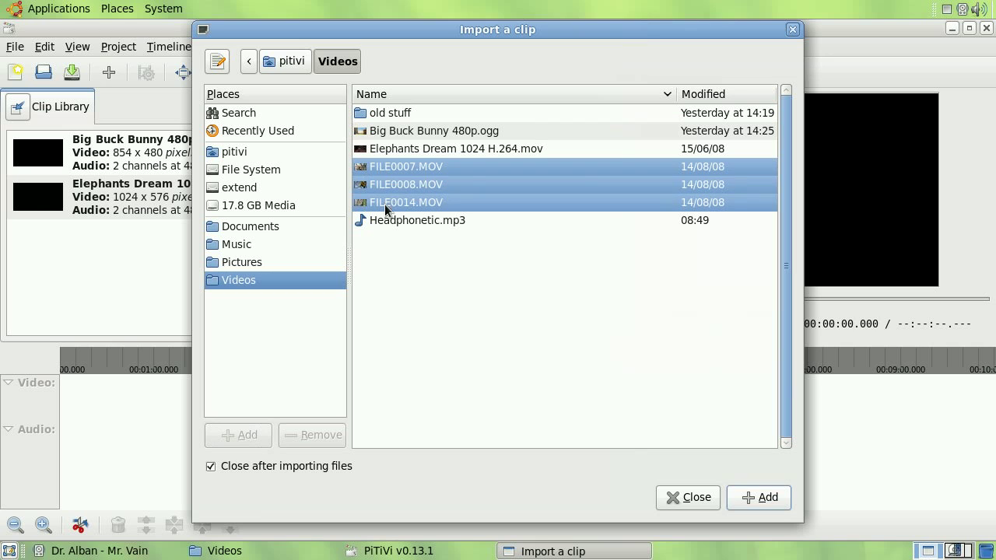
{"action": "left_click", "coordinate": [740, 498]}
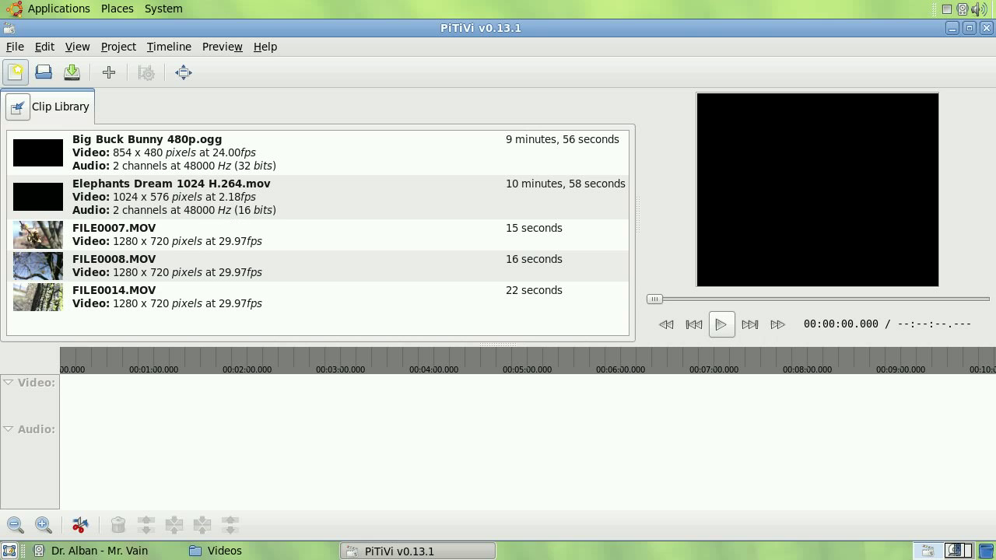
{"action": "left_click", "coordinate": [87, 550]}
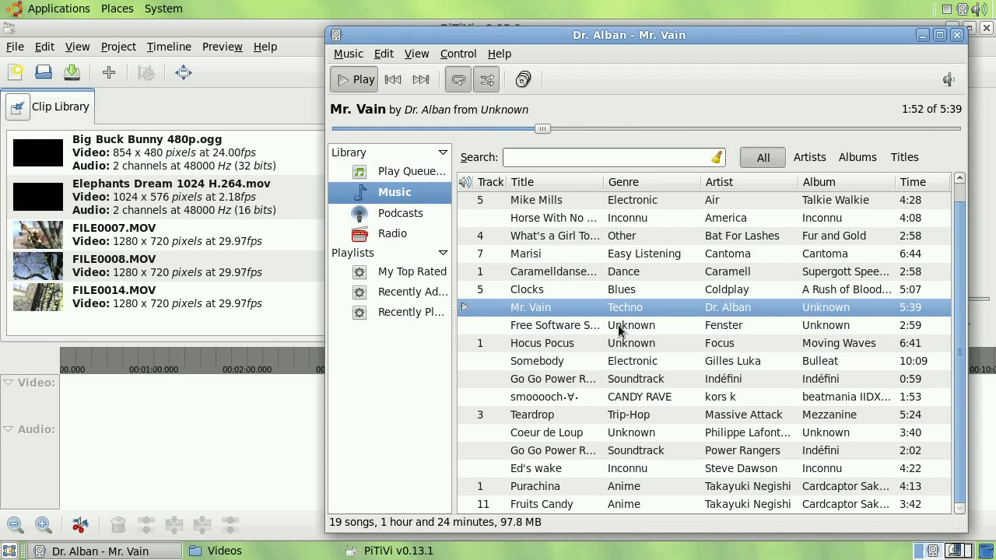
Drag Fenster's Free Software Song (2:59 ogg) from Rhythmbox into PiTiVi's Clip Library.
{"action": "left_click_drag", "start_coordinate": [620, 329], "coordinate": [161, 300]}
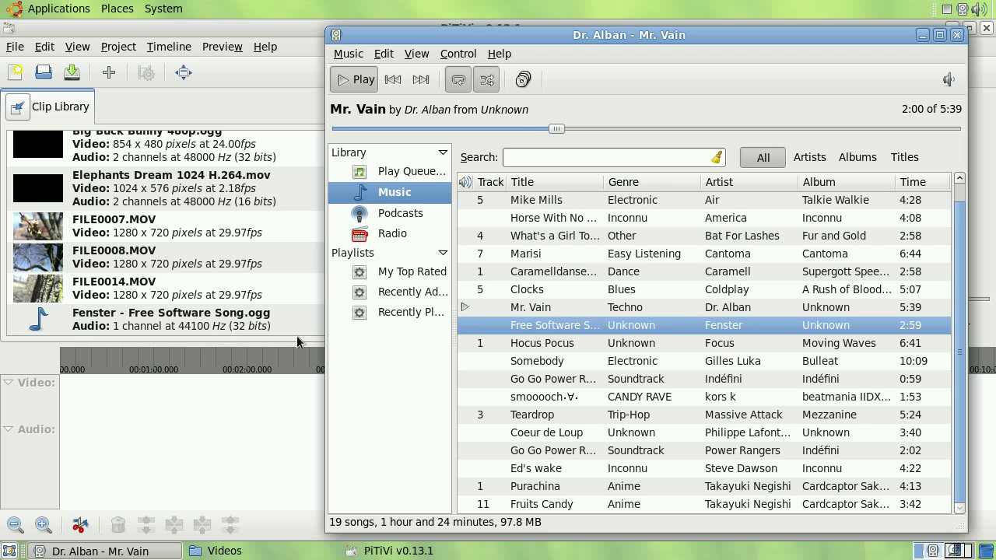
{"action": "left_click", "coordinate": [103, 268]}
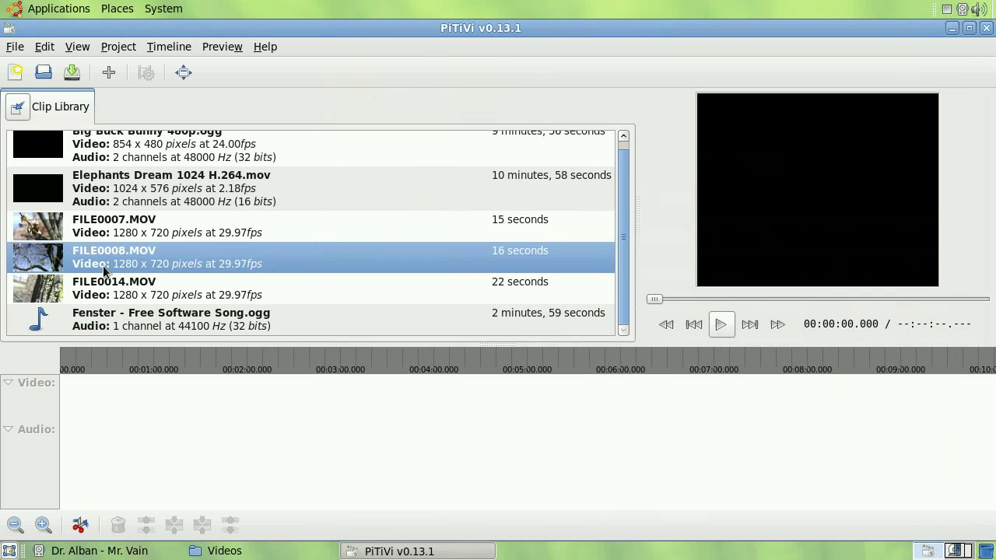
Append FILE0007, FILE0008, FILE0014 and then Elephants Dream to the timeline, totalling 00:12:23.671.
{"action": "left_click", "coordinate": [92, 221], "text": "ctrl"}
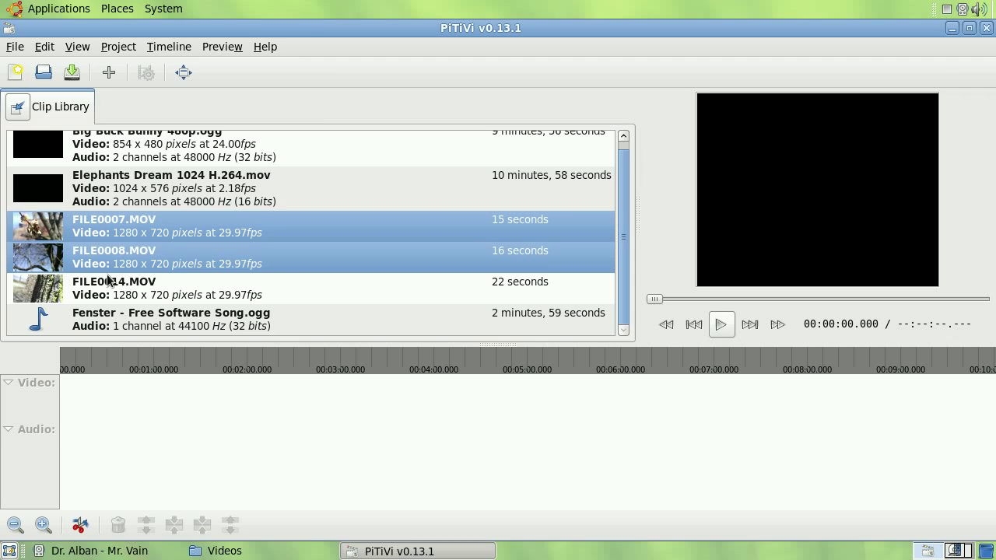
{"action": "key", "text": "Insert"}
{"action": "left_click", "coordinate": [121, 295]}
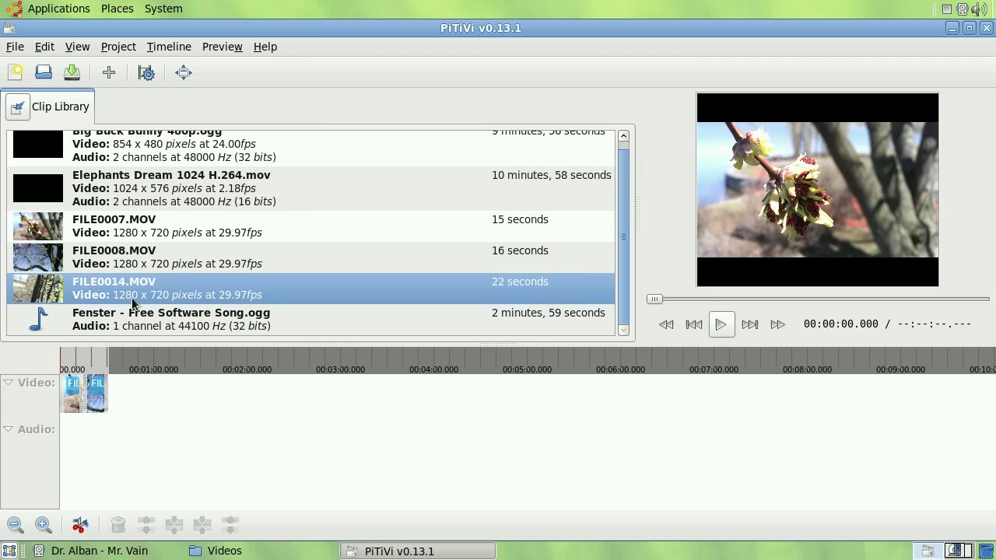
{"action": "key", "text": "Insert"}
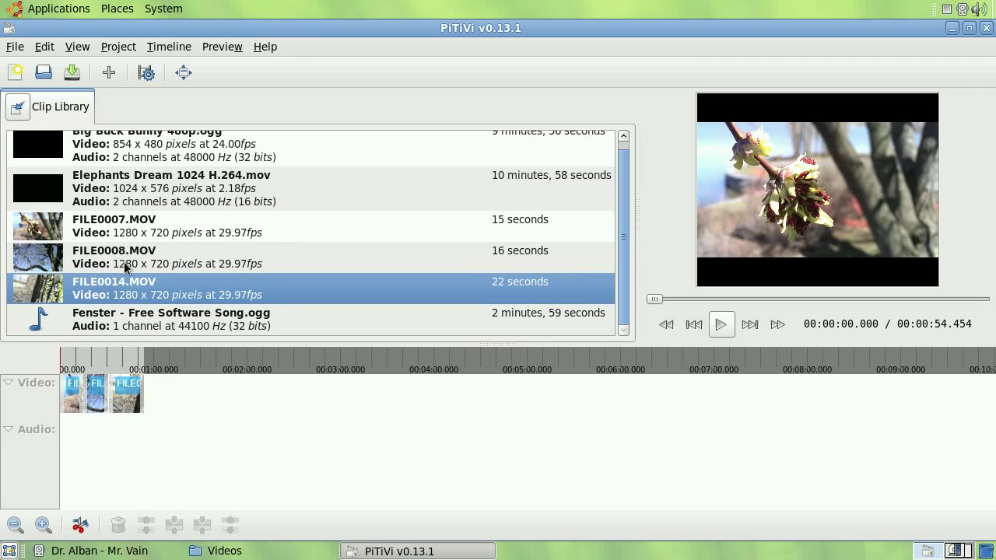
{"action": "left_click", "coordinate": [118, 232]}
{"action": "key", "text": "Insert"}
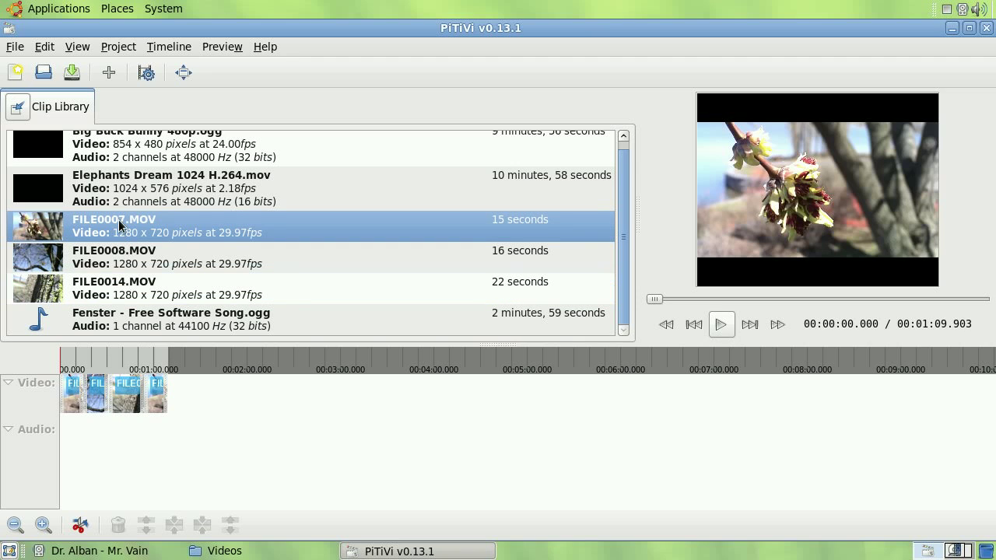
{"action": "key", "text": "shift+Up"}
{"action": "key", "text": "Insert"}
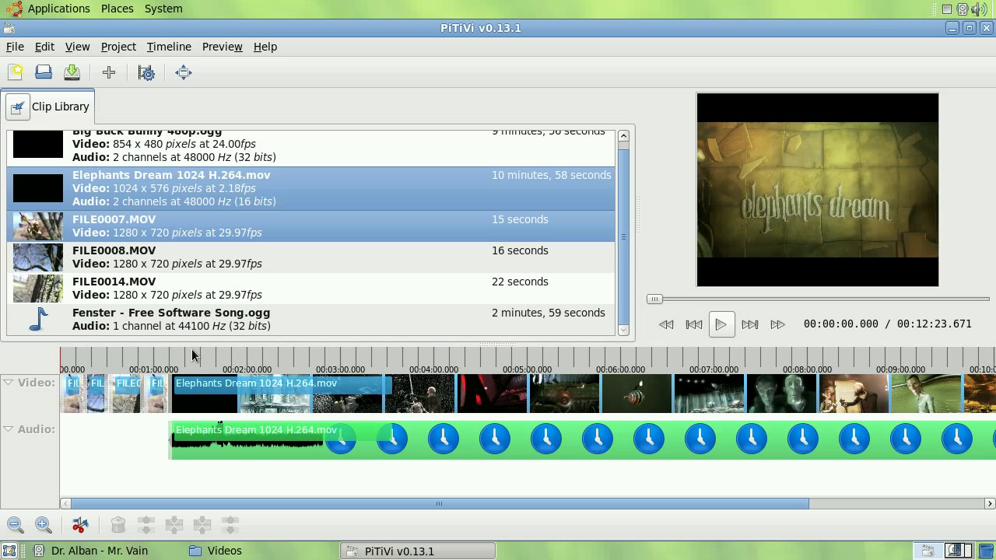
Drop Big Buck Bunny 480p.ogg onto the timeline right after Elephants Dream.
{"action": "scroll", "coordinate": [193, 355], "scroll_direction": "down", "scroll_amount": 1}
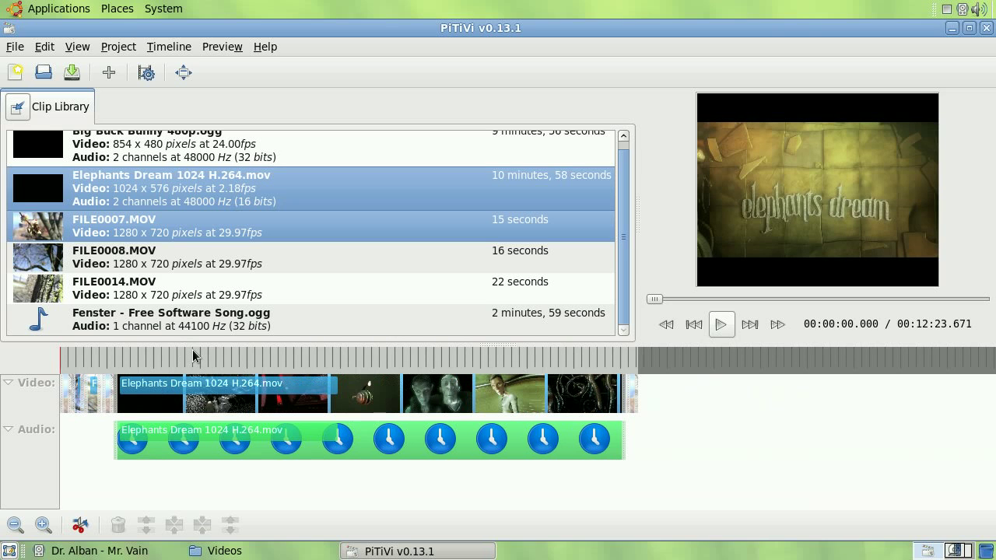
{"action": "left_click", "coordinate": [107, 151]}
{"action": "left_click_drag", "start_coordinate": [108, 150], "coordinate": [658, 389]}
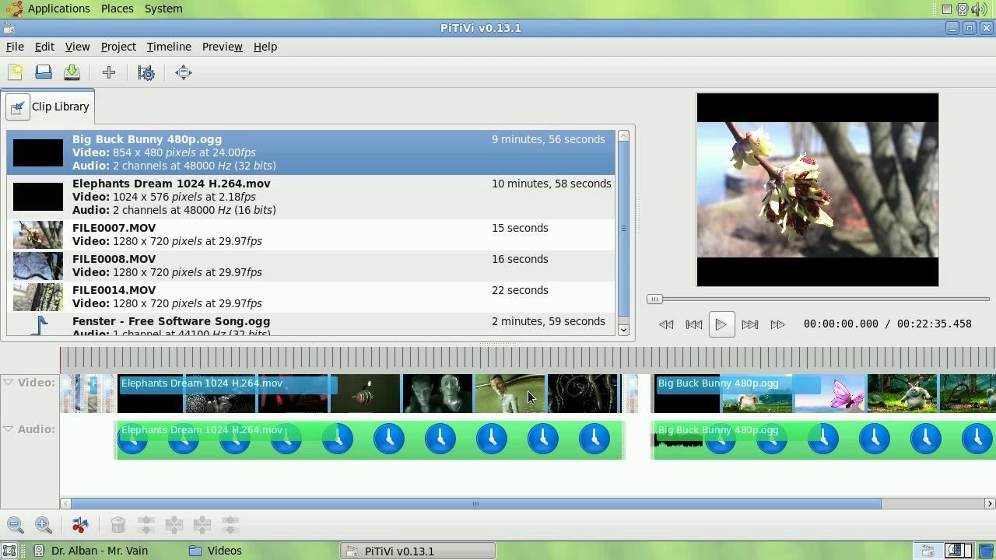
Try moving Elephants Dream and Big Buck Bunny to a second layer, then return Big Buck Bunny to the first.
{"action": "left_click_drag", "start_coordinate": [532, 392], "coordinate": [528, 422]}
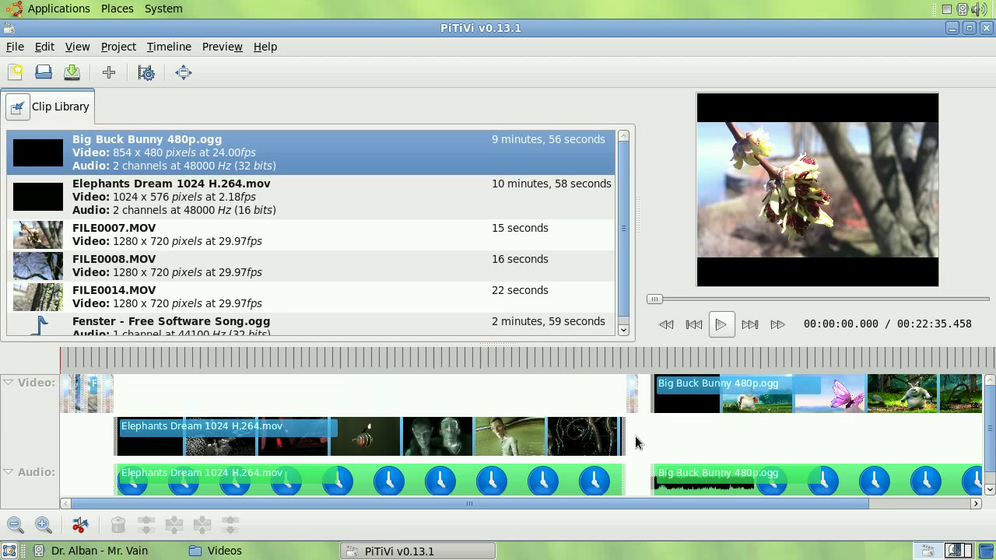
{"action": "scroll", "coordinate": [665, 439], "scroll_direction": "right", "scroll_amount": 4}
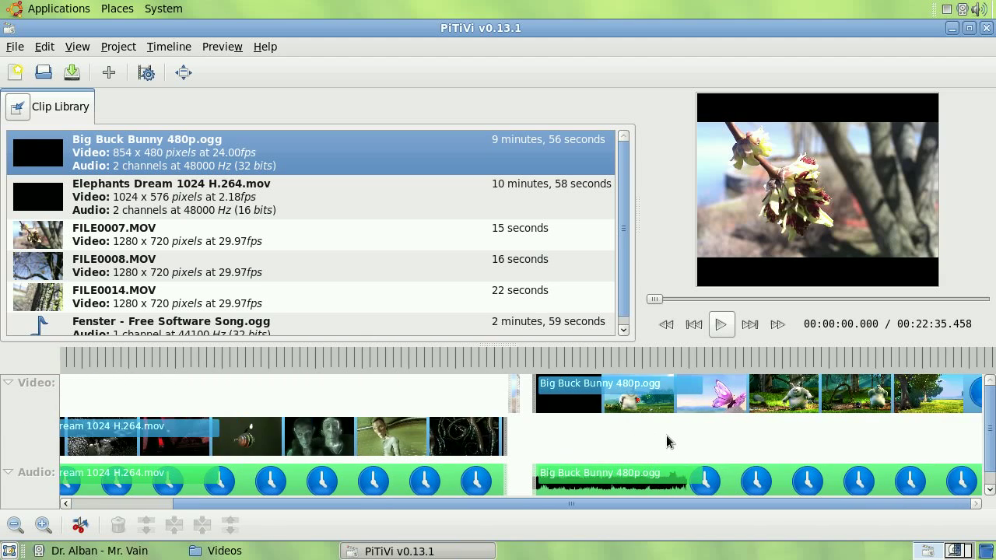
{"action": "left_click_drag", "start_coordinate": [556, 410], "coordinate": [556, 418]}
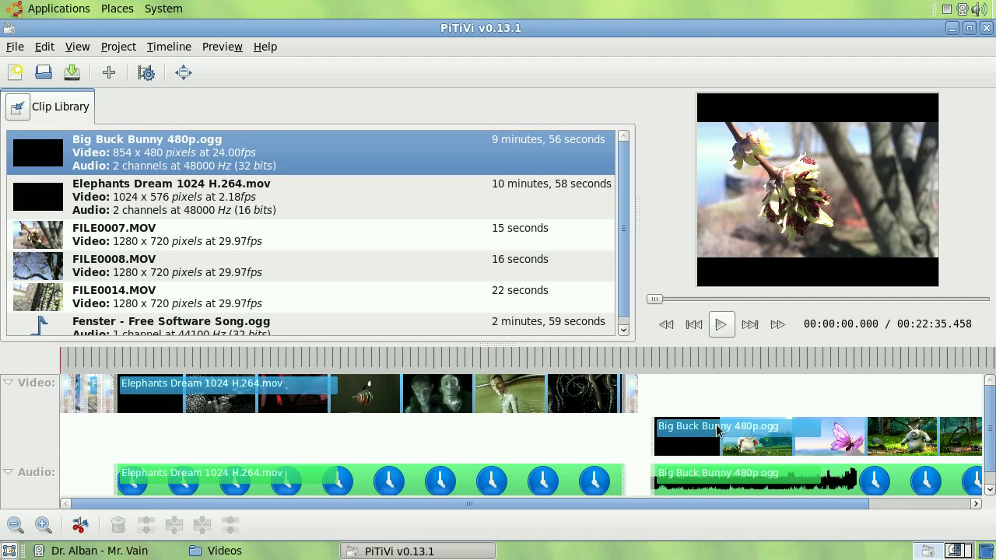
{"action": "left_click_drag", "start_coordinate": [719, 430], "coordinate": [714, 402]}
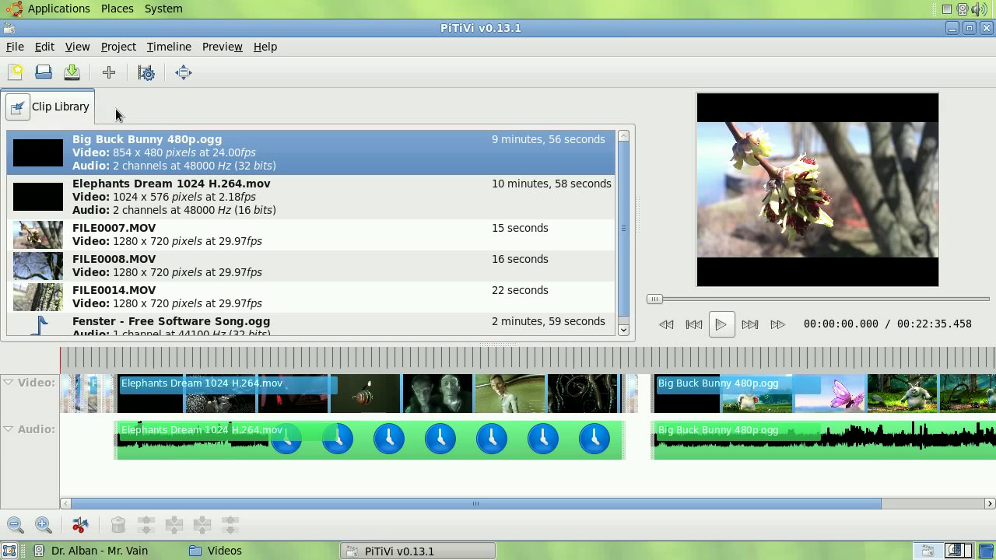
Uncheck Show Waveforms (Audio) in PiTiVi's preferences.
{"action": "left_click", "coordinate": [79, 48]}
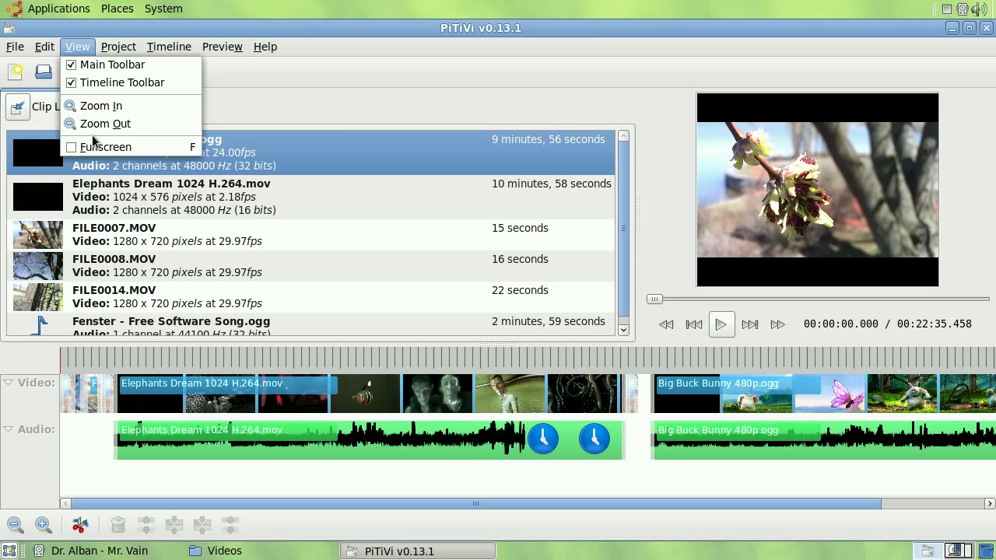
{"action": "mouse_move", "coordinate": [44, 47]}
{"action": "left_click", "coordinate": [50, 83]}
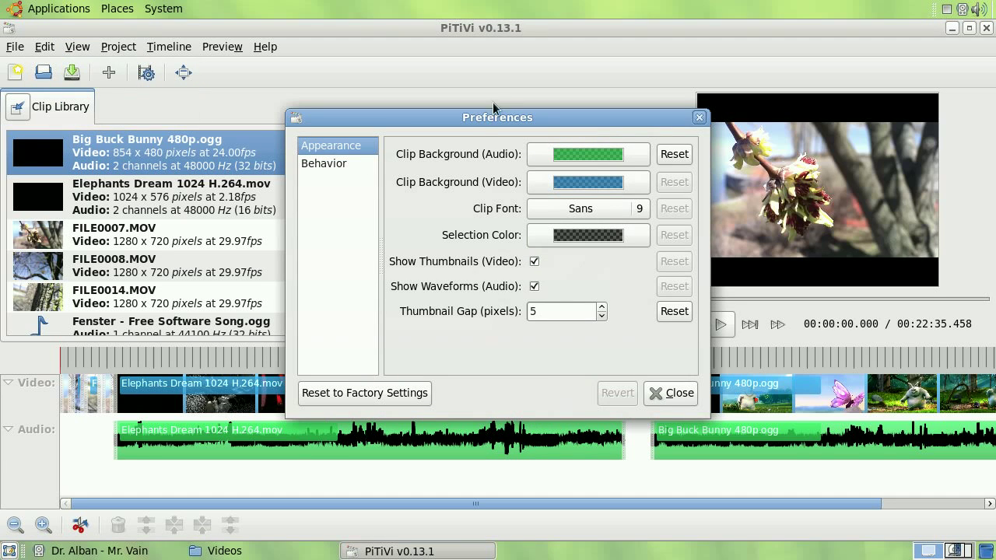
{"action": "left_click", "coordinate": [535, 287]}
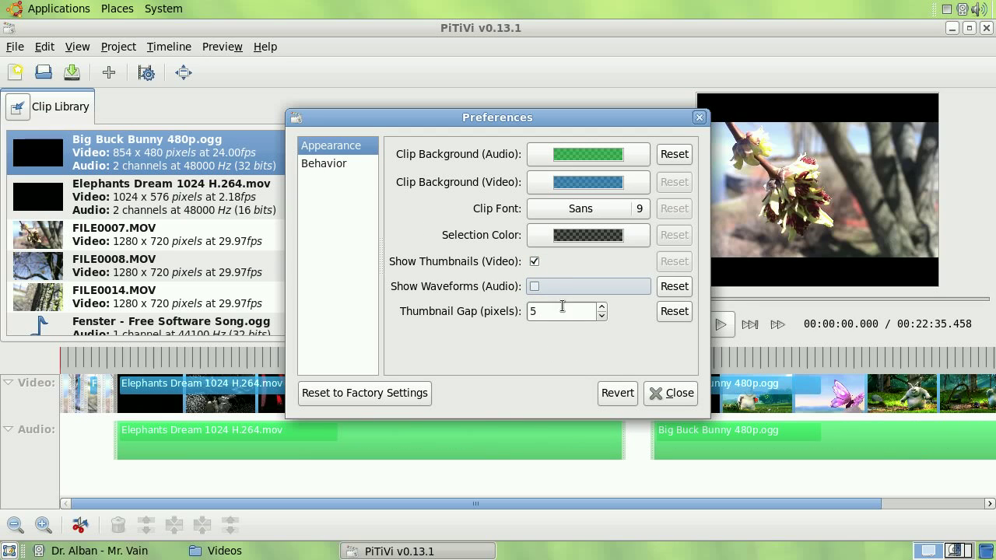
{"action": "left_click", "coordinate": [655, 385]}
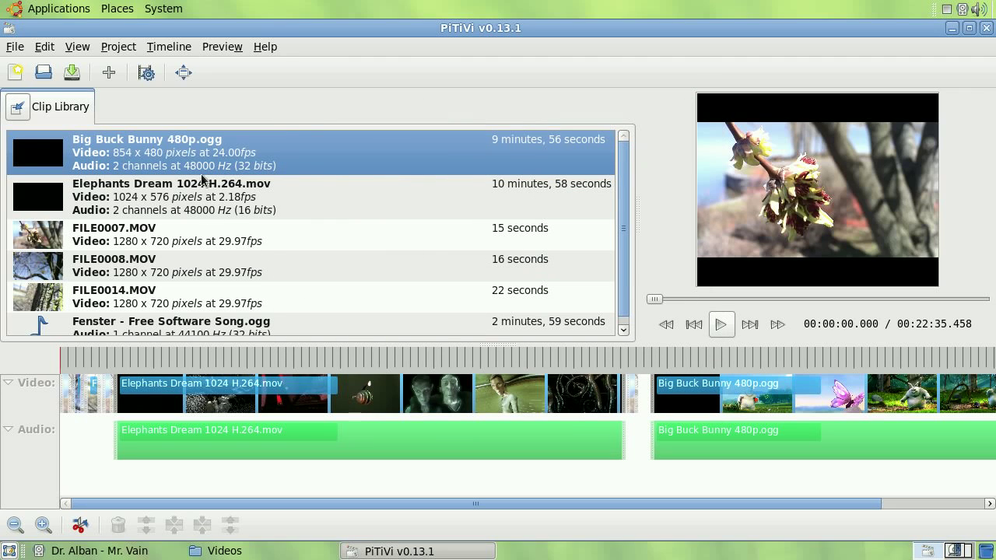
{"action": "left_click", "coordinate": [135, 48]}
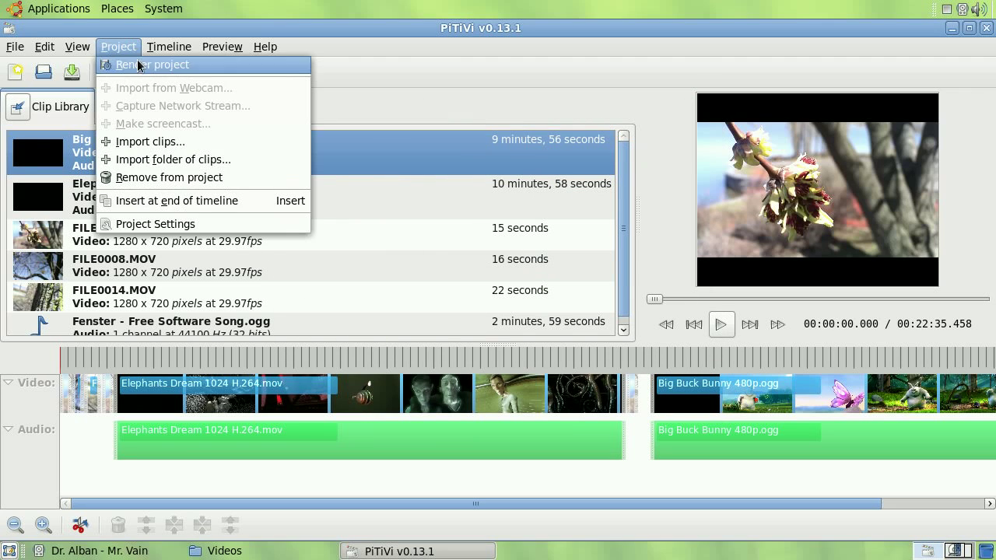
Set the project's video output to 720p HD - 29,97 fps (1280x720) in Project Settings.
{"action": "left_click", "coordinate": [153, 225]}
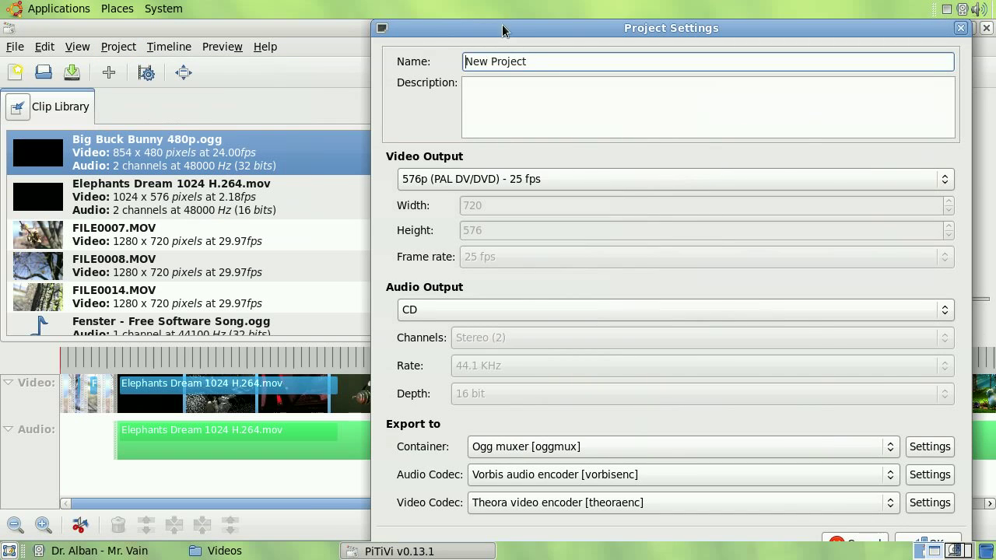
{"action": "left_click_drag", "start_coordinate": [504, 26], "coordinate": [205, 27]}
{"action": "left_click", "coordinate": [222, 177]}
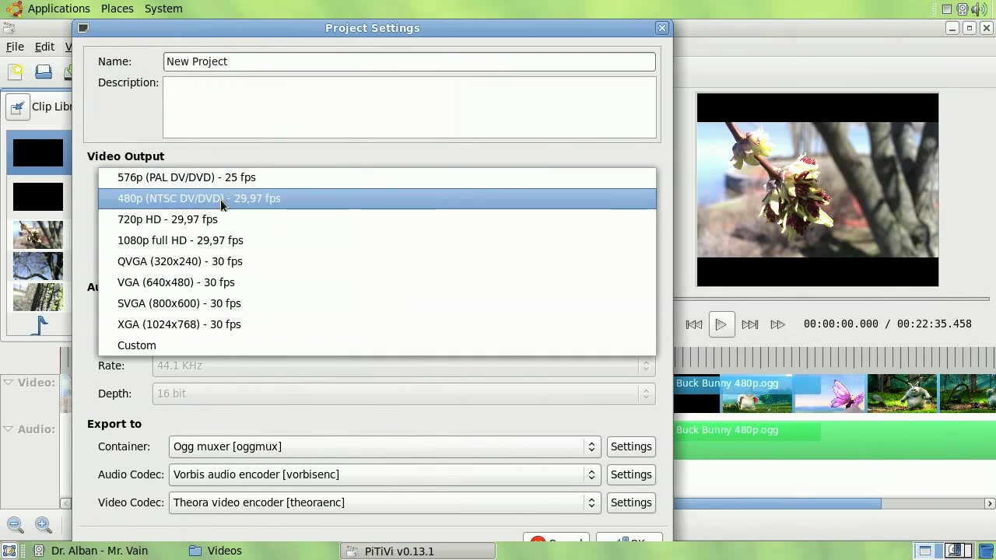
{"action": "left_click", "coordinate": [221, 221]}
{"action": "left_click", "coordinate": [631, 539]}
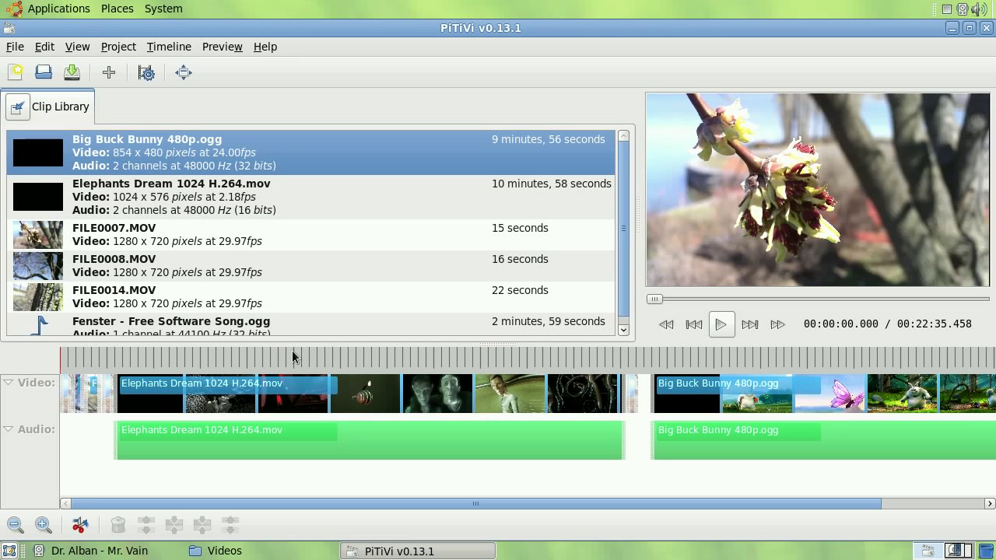
Delete the Elephants Dream and Big Buck Bunny audio clips from the timeline.
{"action": "left_click_drag", "start_coordinate": [292, 356], "coordinate": [419, 366]}
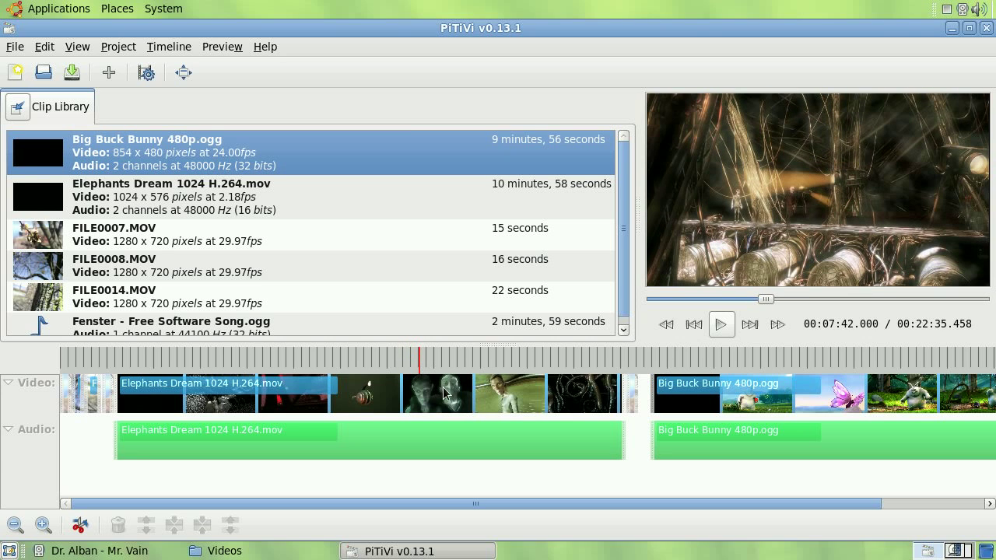
{"action": "left_click", "coordinate": [443, 393]}
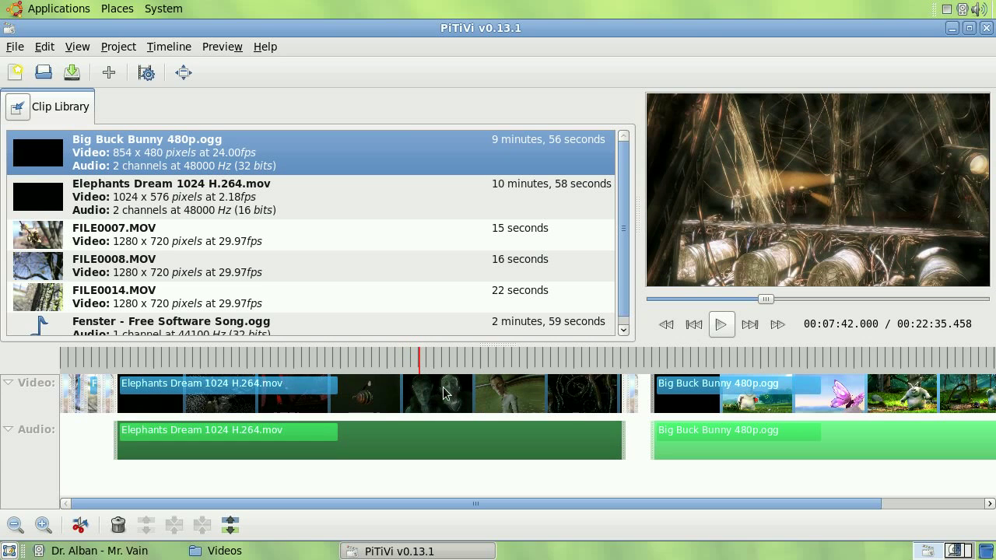
{"action": "left_click", "coordinate": [228, 528]}
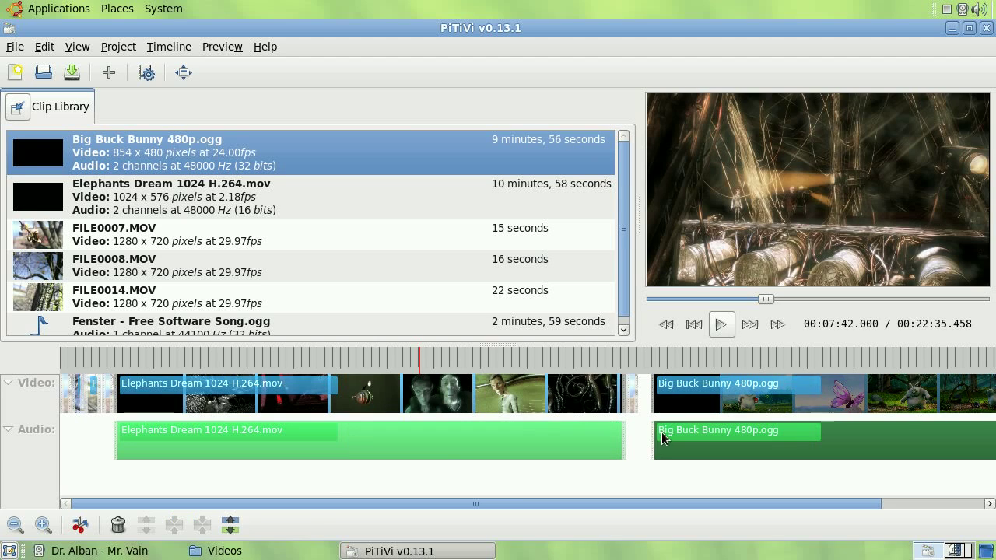
{"action": "left_click", "coordinate": [300, 442]}
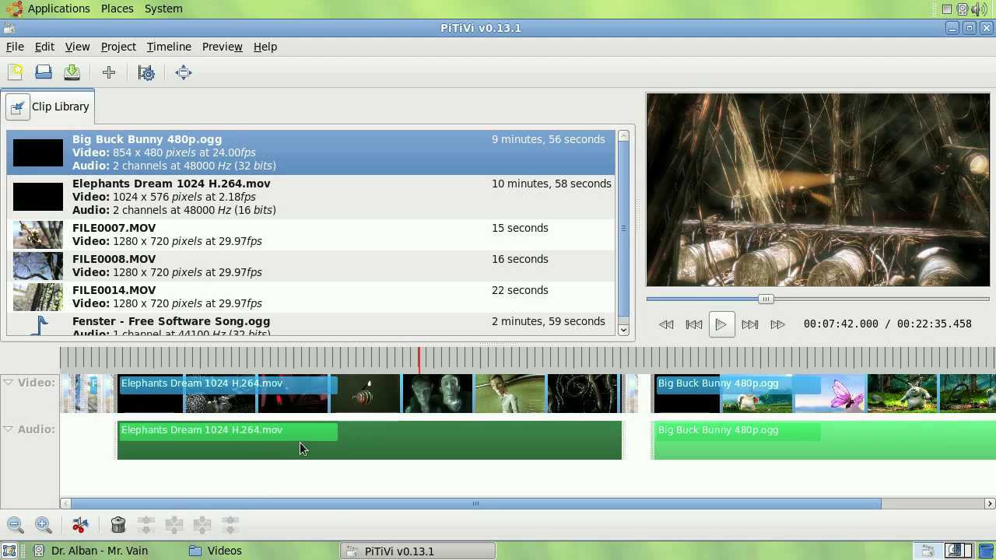
{"action": "key", "text": "Delete"}
{"action": "left_click", "coordinate": [676, 442]}
{"action": "key", "text": "Delete"}
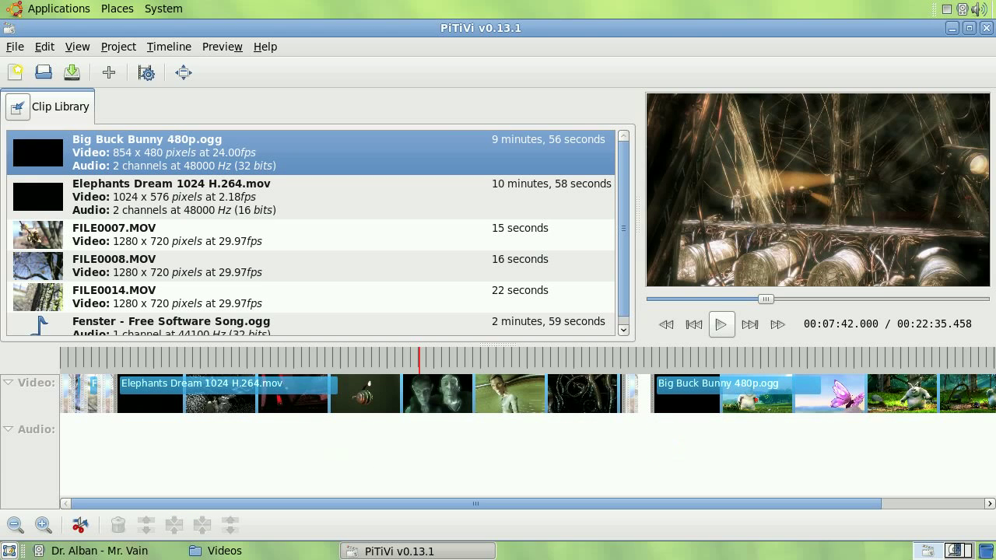
Place Fenster - Free Software Song.ogg on the audio track beneath Elephants Dream.
{"action": "scroll", "coordinate": [126, 286], "scroll_direction": "down", "scroll_amount": 1}
{"action": "left_click_drag", "start_coordinate": [130, 315], "coordinate": [476, 428]}
{"action": "left_click_drag", "start_coordinate": [463, 358], "coordinate": [484, 358]}
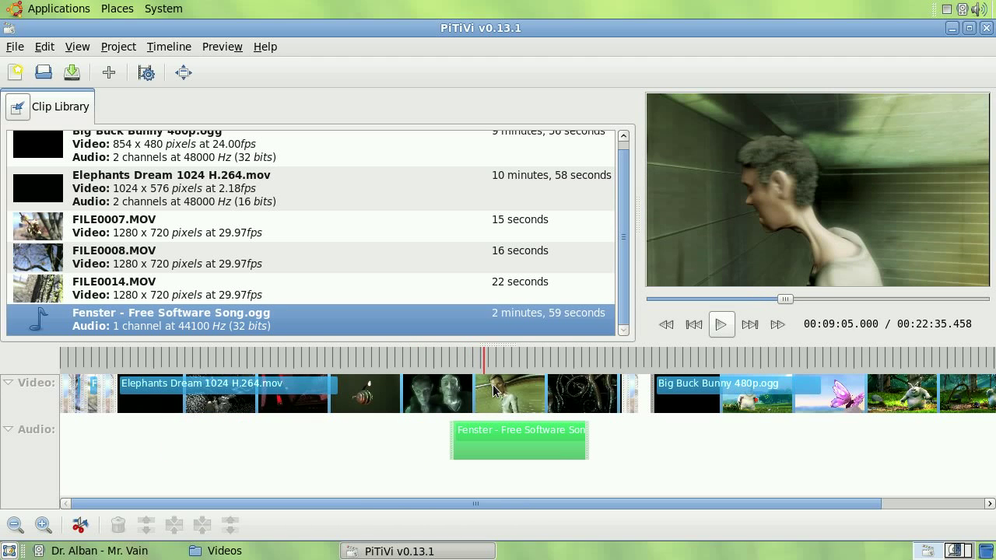
{"action": "scroll", "coordinate": [528, 400], "scroll_direction": "up", "scroll_amount": 2}
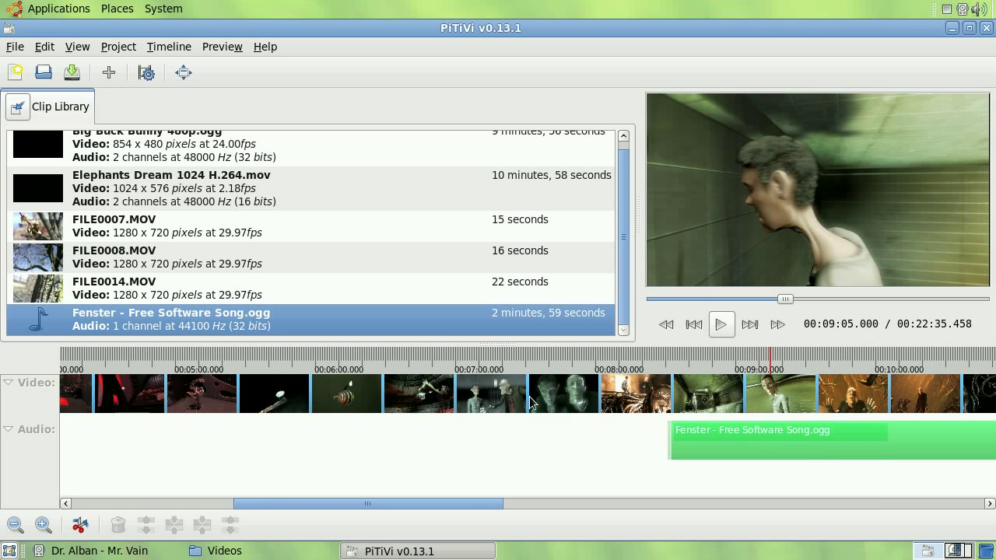
{"action": "scroll", "coordinate": [529, 400], "scroll_direction": "down", "scroll_amount": 5}
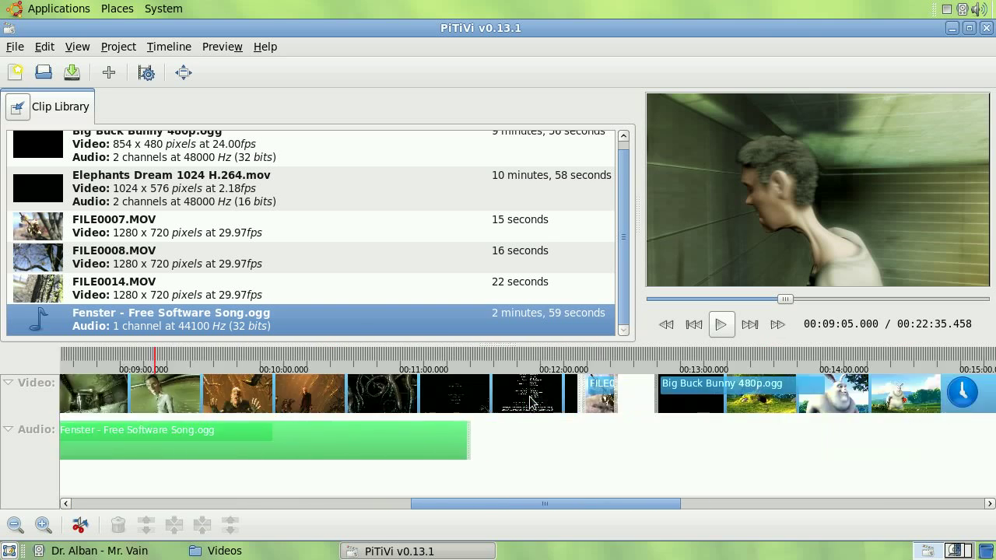
{"action": "scroll", "coordinate": [529, 401], "scroll_direction": "down", "scroll_amount": 4}
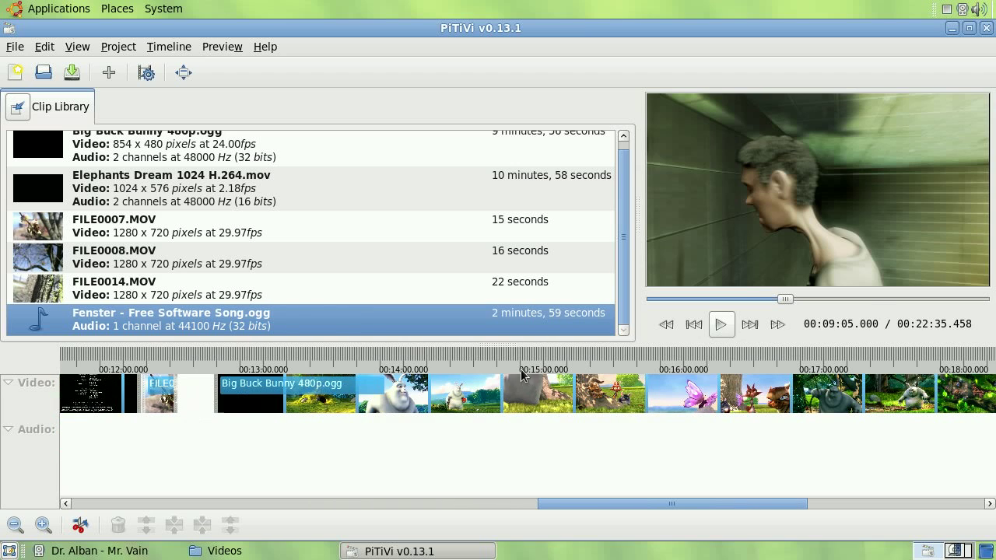
{"action": "left_click", "coordinate": [577, 358]}
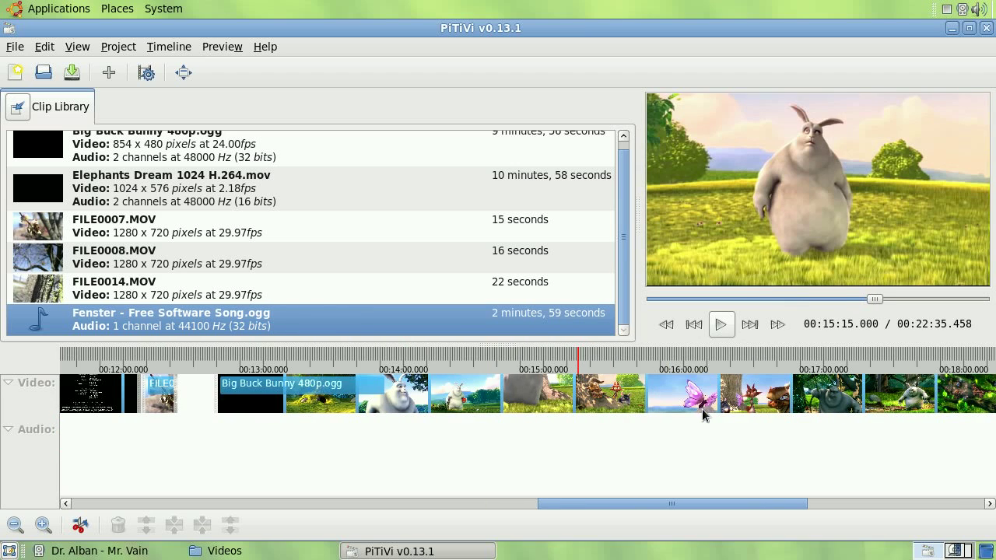
Cut the Big Buck Bunny clip near 15:00 with the razor tool.
{"action": "left_click", "coordinate": [78, 525]}
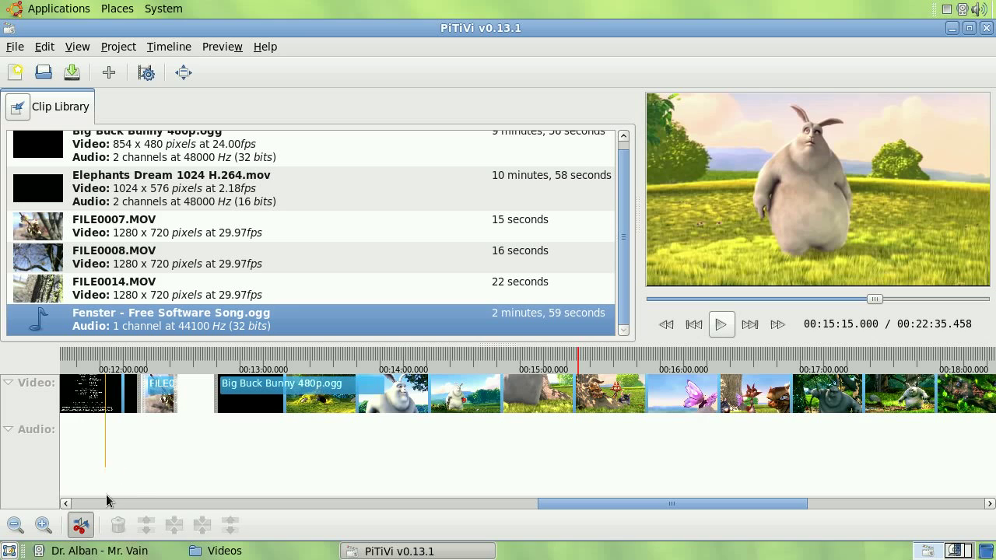
{"action": "left_click", "coordinate": [582, 394]}
{"action": "scroll", "coordinate": [582, 395], "scroll_direction": "up", "scroll_amount": 5}
{"action": "scroll", "coordinate": [615, 394], "scroll_direction": "down", "scroll_amount": 2}
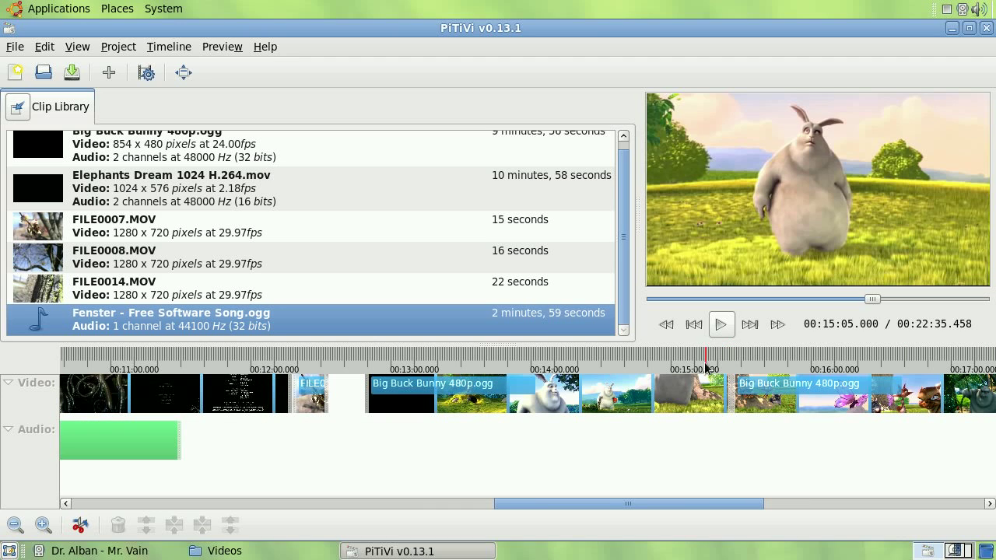
Shift the later Big Buck Bunny part right to leave a gap, then preview the edit.
{"action": "left_click", "coordinate": [698, 361]}
{"action": "left_click_drag", "start_coordinate": [805, 396], "coordinate": [883, 397]}
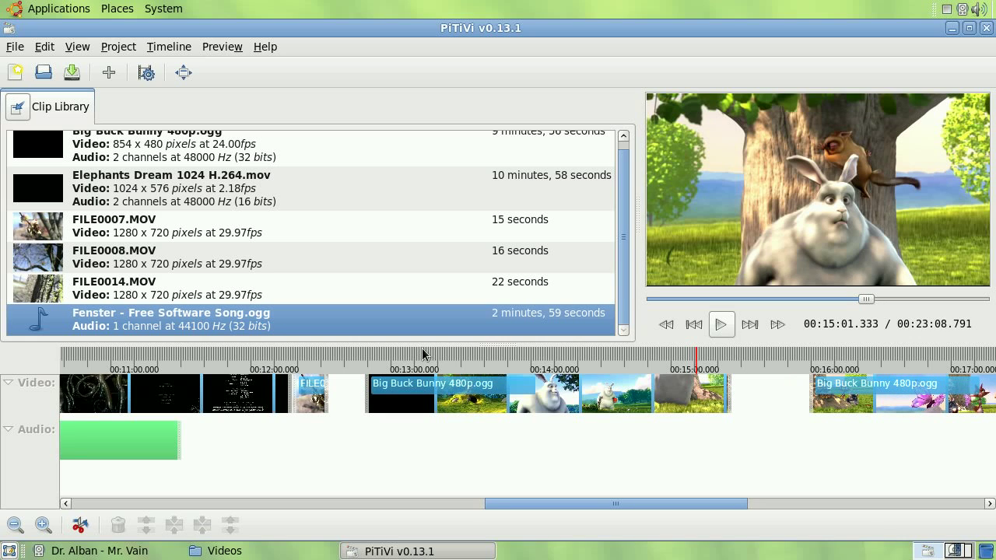
{"action": "left_click", "coordinate": [419, 361]}
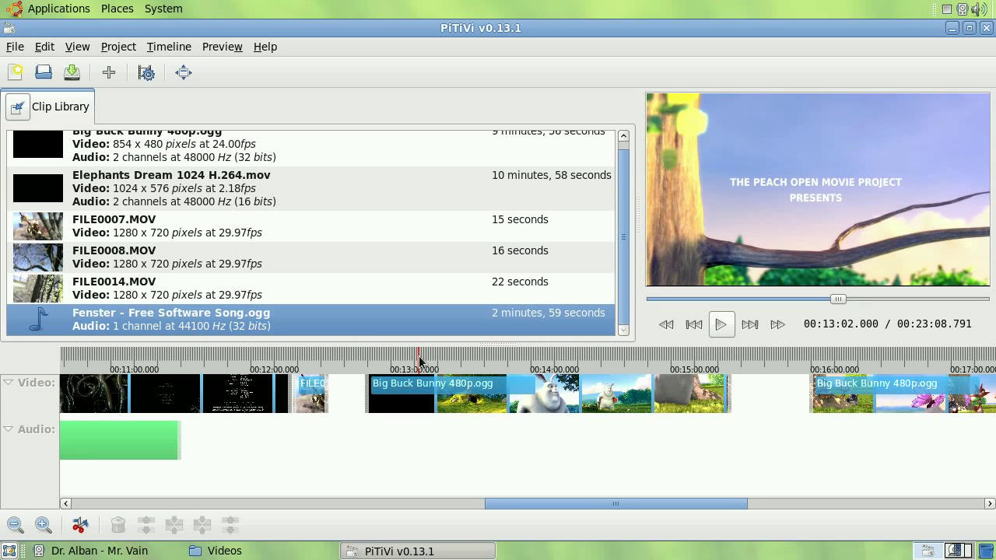
{"action": "left_click_drag", "start_coordinate": [418, 360], "coordinate": [487, 366]}
{"action": "key", "text": "space"}
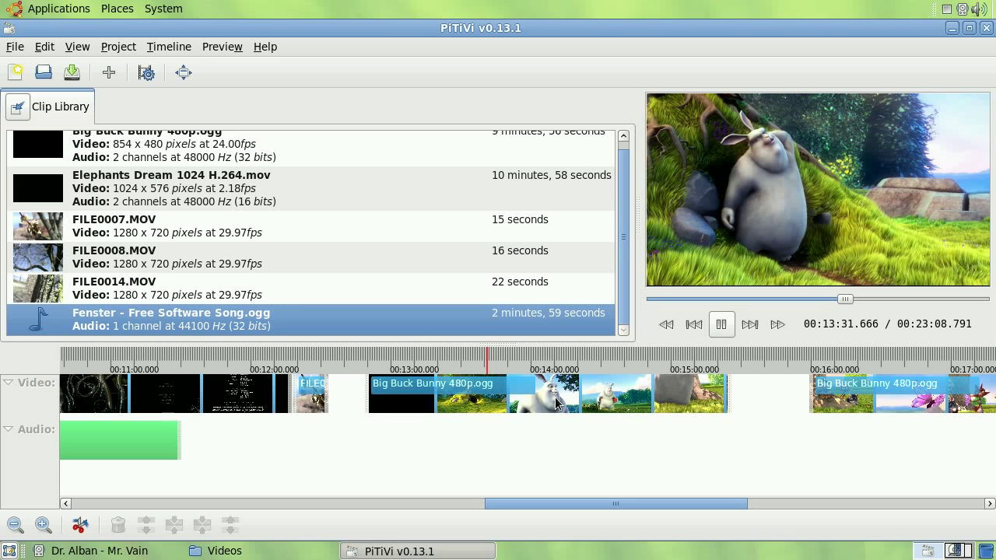
{"action": "key", "text": "space"}
{"action": "left_click", "coordinate": [91, 361]}
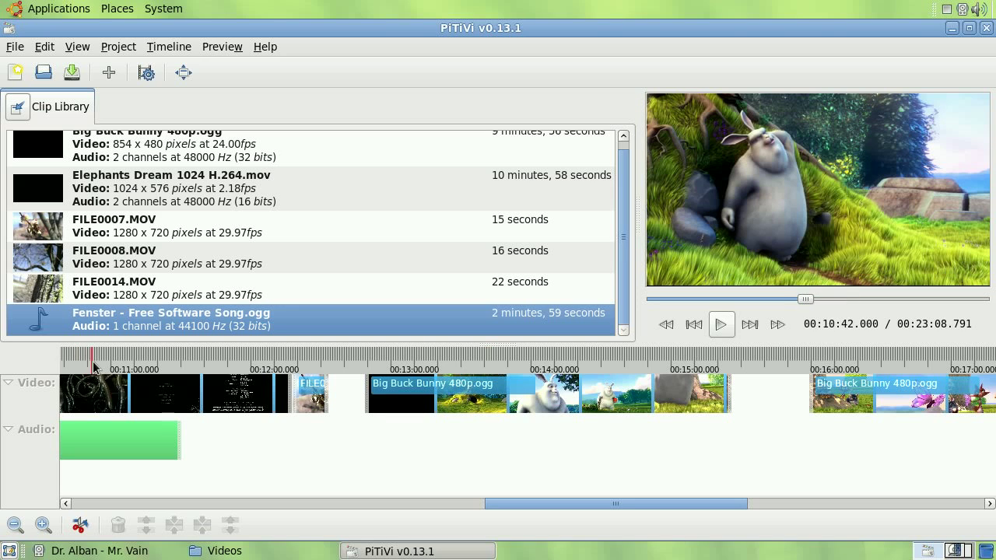
{"action": "key", "text": "space"}
{"action": "key", "text": "space"}
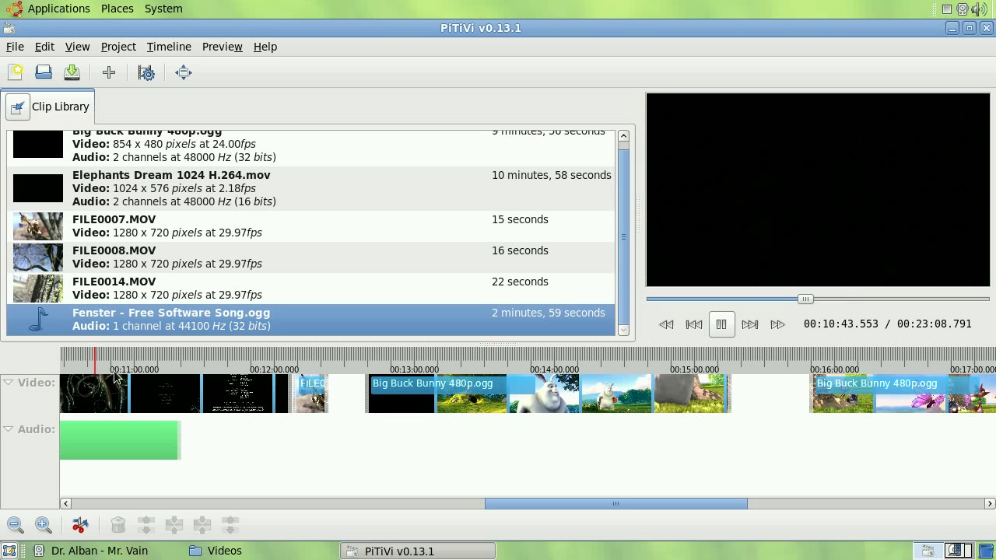
{"action": "key", "text": "space"}
{"action": "scroll", "coordinate": [304, 427], "scroll_direction": "up", "scroll_amount": 5}
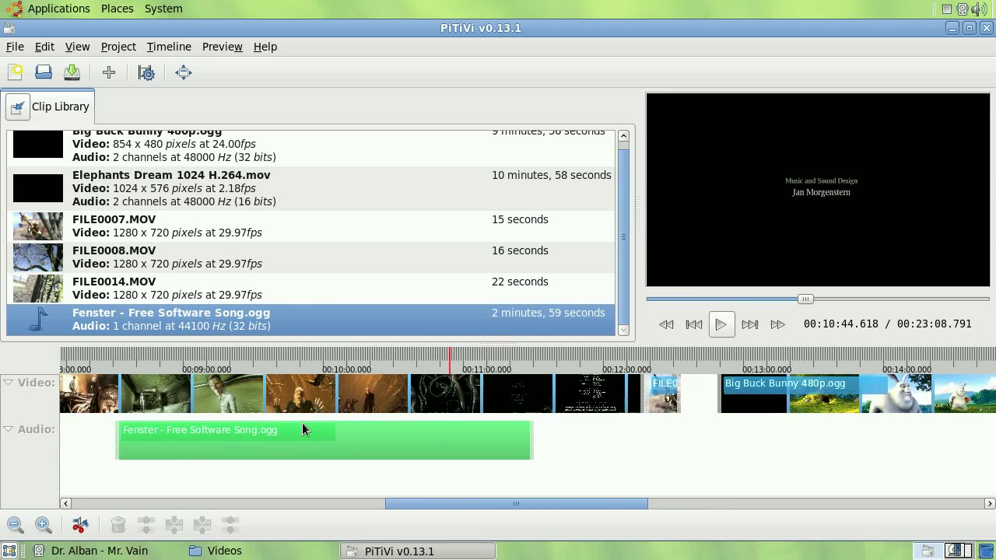
{"action": "left_click", "coordinate": [261, 380]}
{"action": "key", "text": "space"}
{"action": "left_click", "coordinate": [283, 381]}
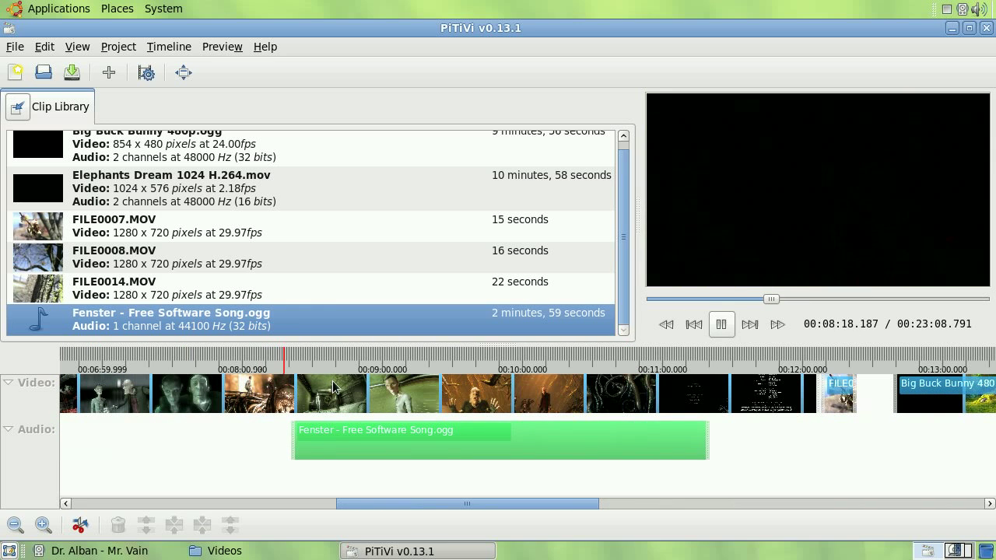
{"action": "key", "text": "space"}
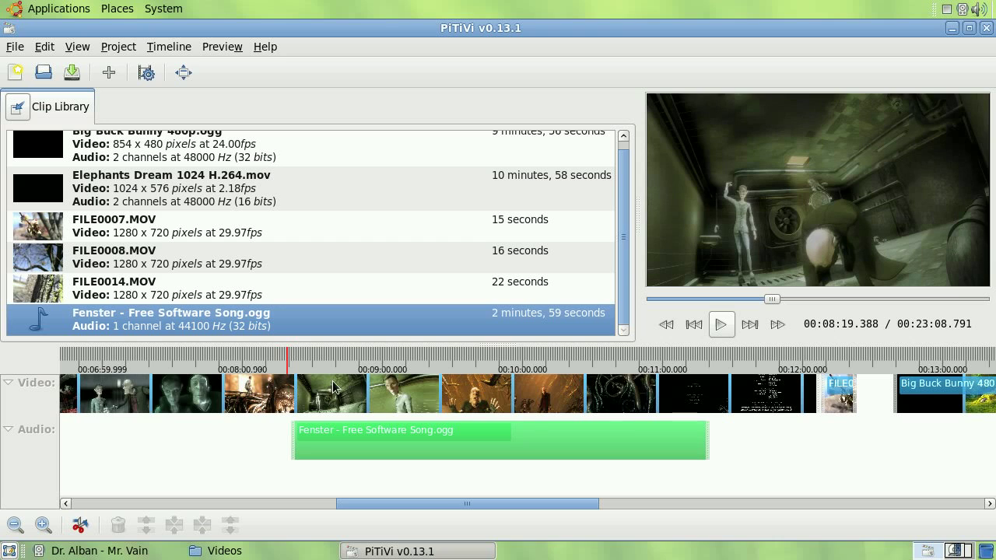
{"action": "left_click", "coordinate": [333, 387]}
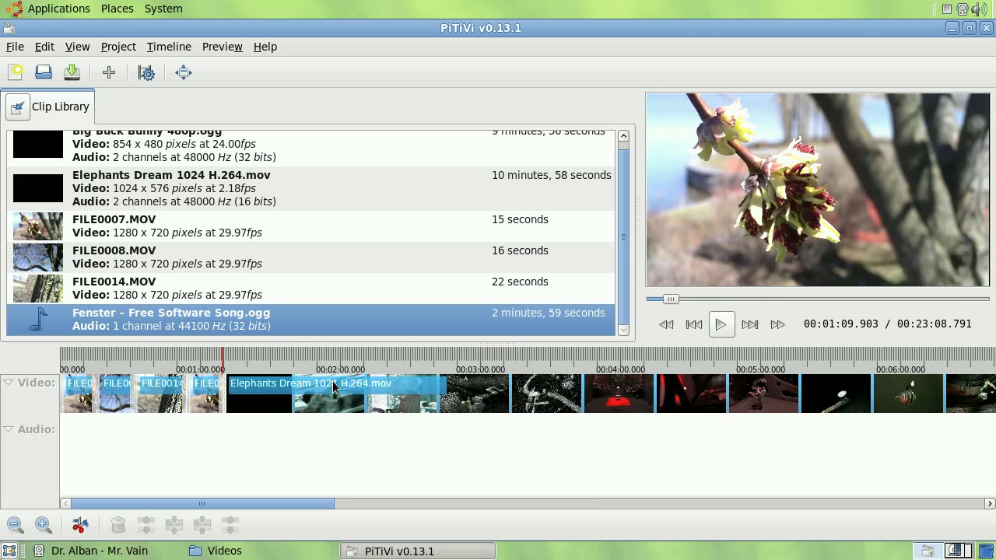
{"action": "key", "text": "ctrl+Left"}
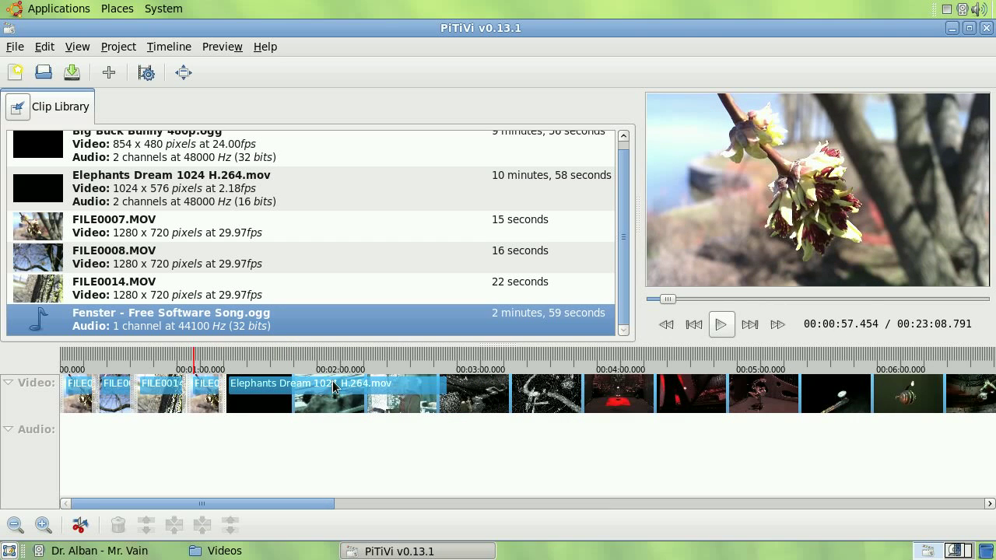
{"action": "key", "text": "shift+Right"}
{"action": "key", "text": "shift+Right"}
{"action": "key", "text": "shift+Right"}
{"action": "key", "text": "shift+Right"}
{"action": "key", "text": "shift+Right"}
{"action": "key", "text": "shift+Right"}
{"action": "key", "text": "shift+Right"}
{"action": "key", "text": "shift+Right"}
{"action": "key", "text": "shift+Right"}
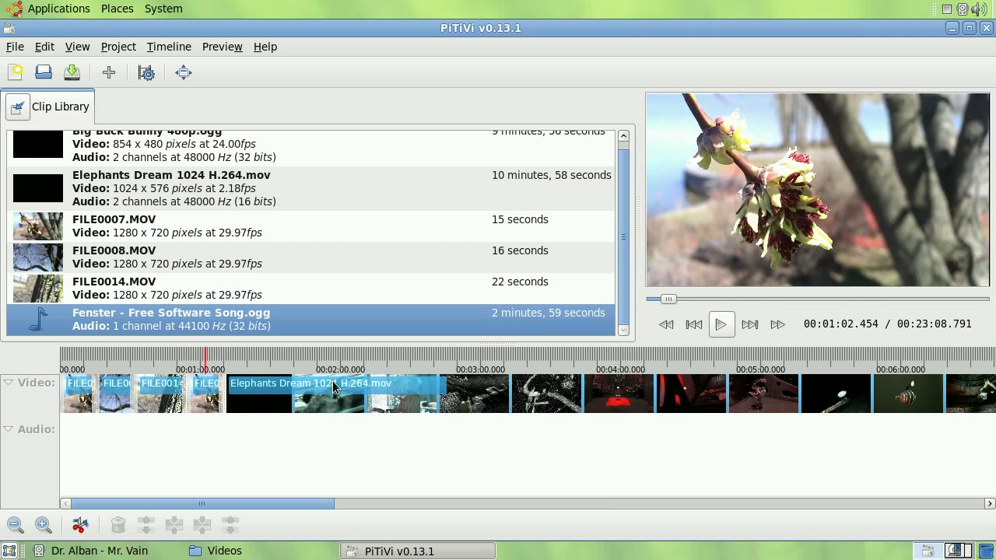
{"action": "key", "text": "ctrl+Left"}
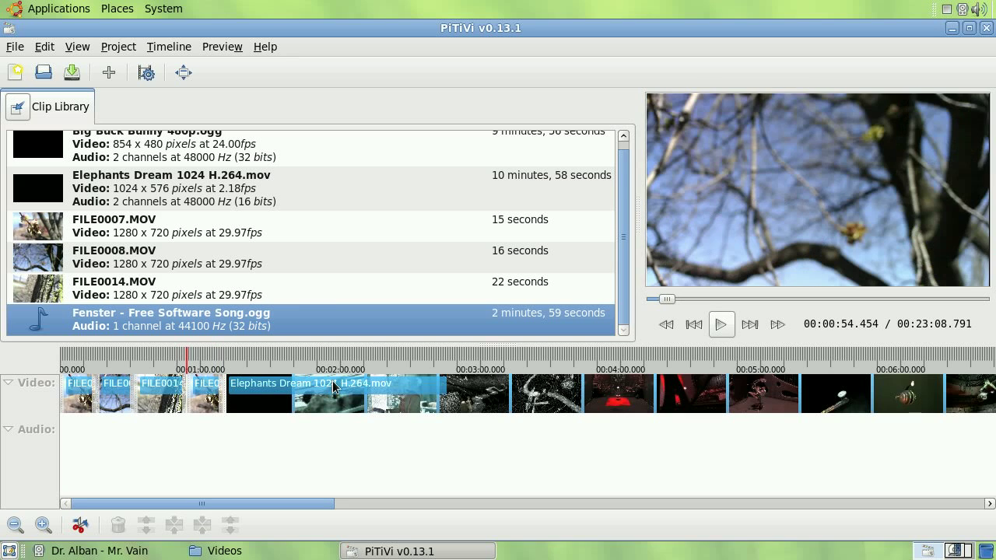
{"action": "key", "text": "Home"}
{"action": "key", "text": "ctrl+Right"}
{"action": "key", "text": "ctrl+Right"}
{"action": "key", "text": "ctrl+Right"}
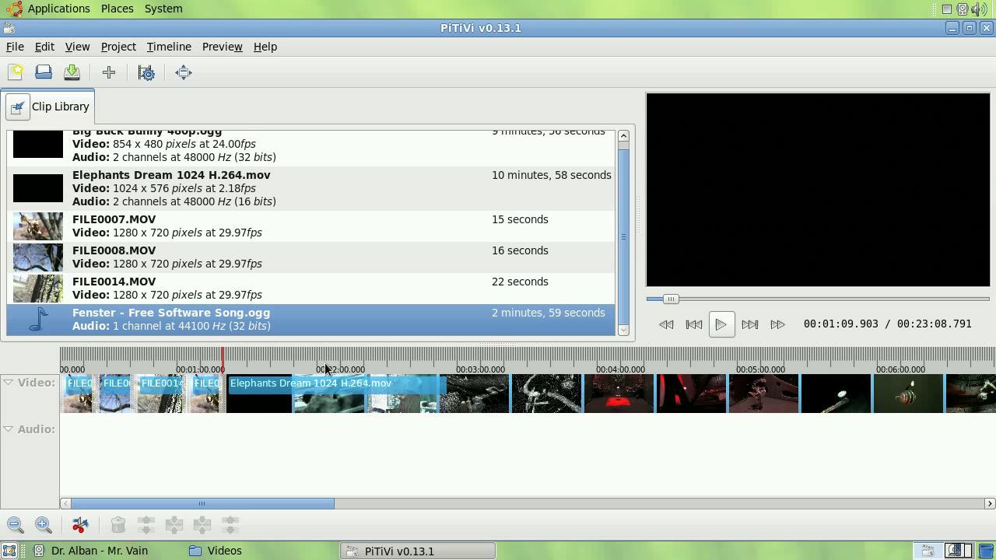
{"action": "left_click_drag", "start_coordinate": [326, 369], "coordinate": [396, 377]}
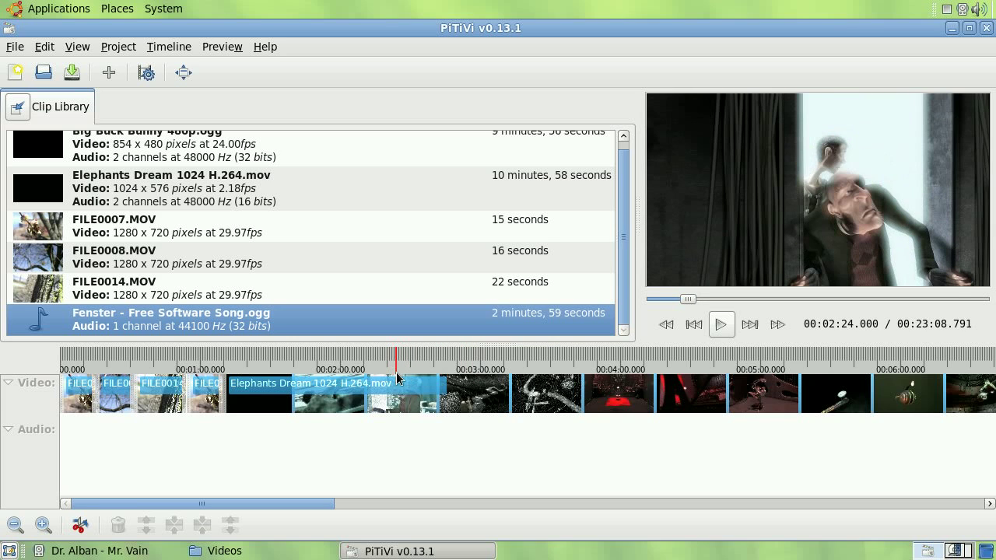
Zoom out and slide Fenster's Free Software Song clip to the start of the Audio track.
{"action": "scroll", "coordinate": [296, 457], "scroll_direction": "down", "scroll_amount": 2}
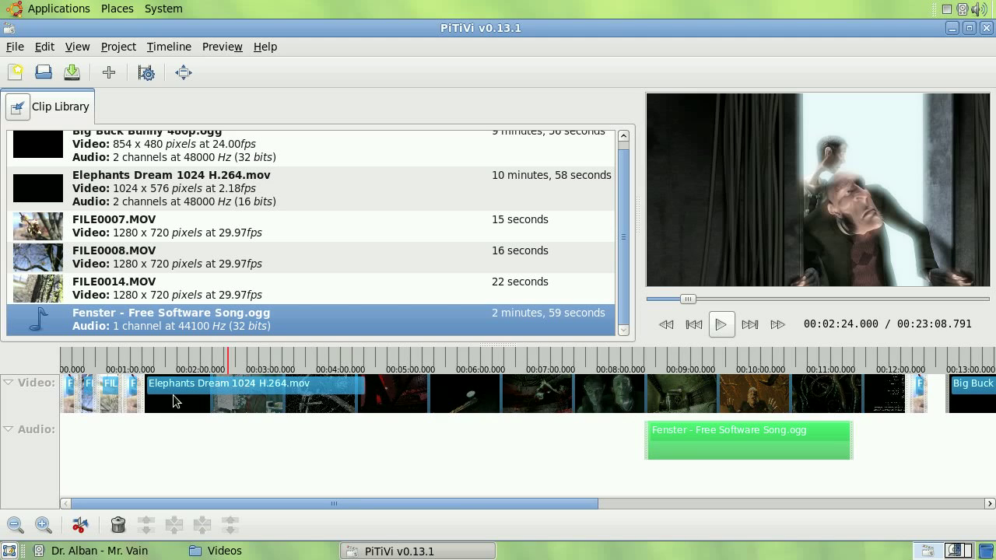
{"action": "left_click_drag", "start_coordinate": [675, 448], "coordinate": [121, 452]}
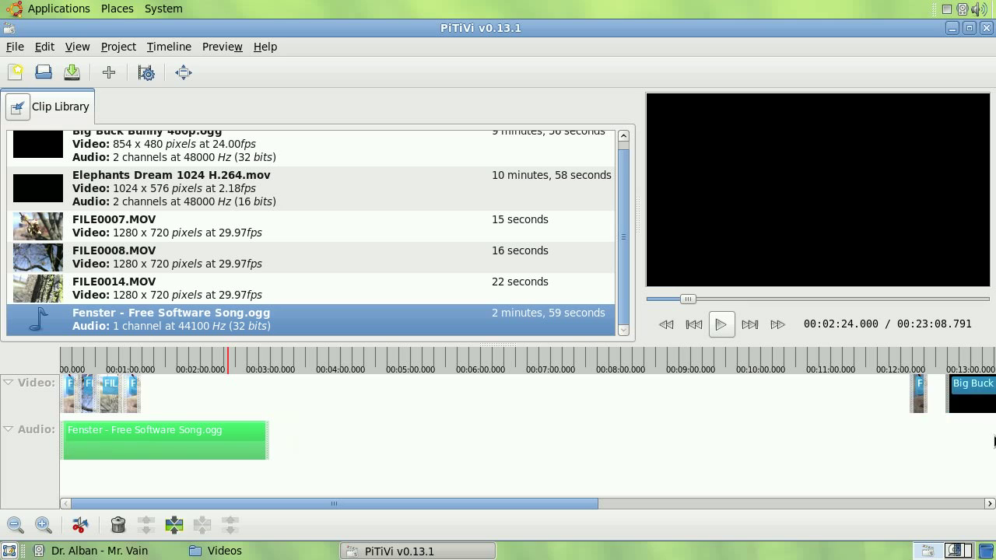
Open the Render dialog and review the export format settings without changing them.
{"action": "left_click", "coordinate": [147, 72]}
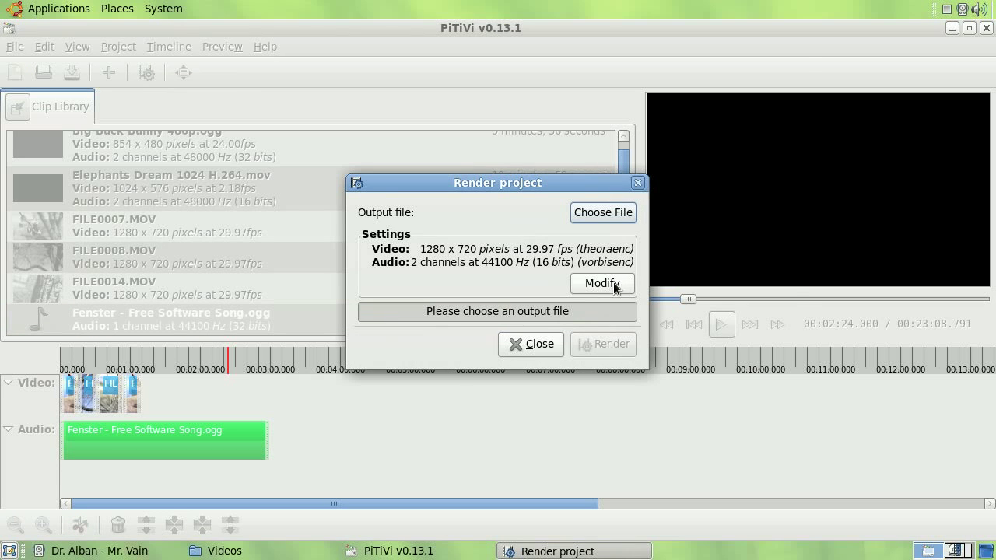
{"action": "left_click", "coordinate": [613, 283]}
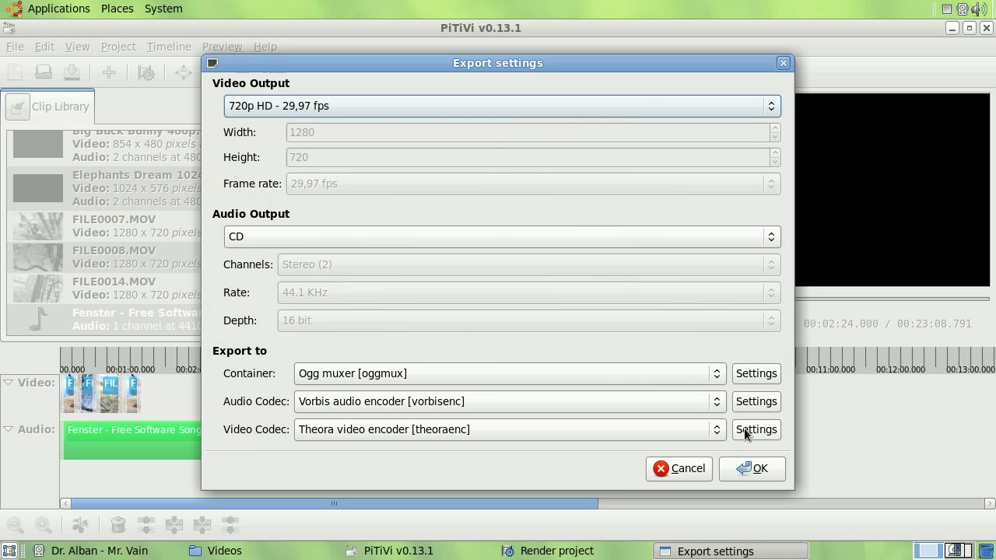
{"action": "left_click", "coordinate": [686, 468]}
Set the output file to test.ogv and start rendering the project.
{"action": "left_click", "coordinate": [585, 218]}
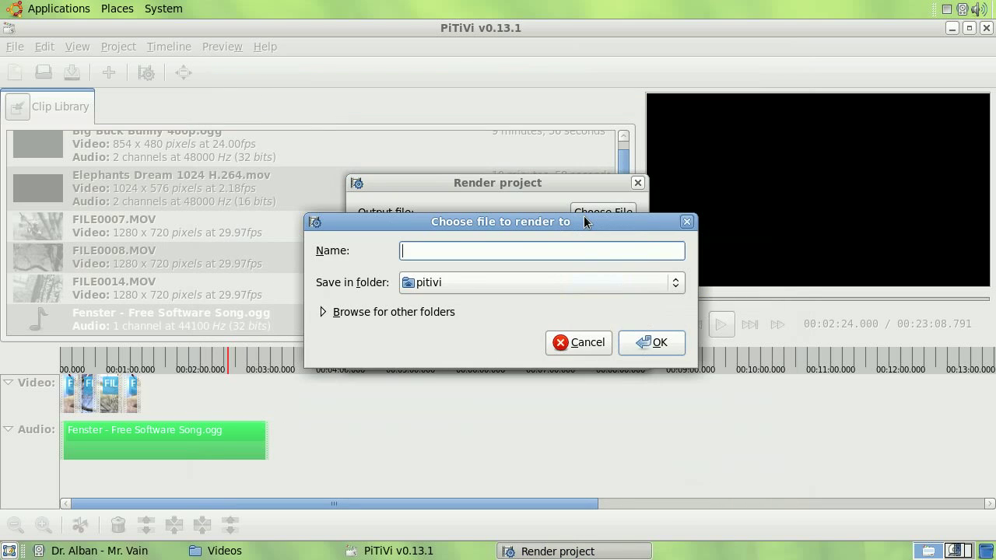
{"action": "type", "text": "test.ogv"}
{"action": "left_click", "coordinate": [639, 343]}
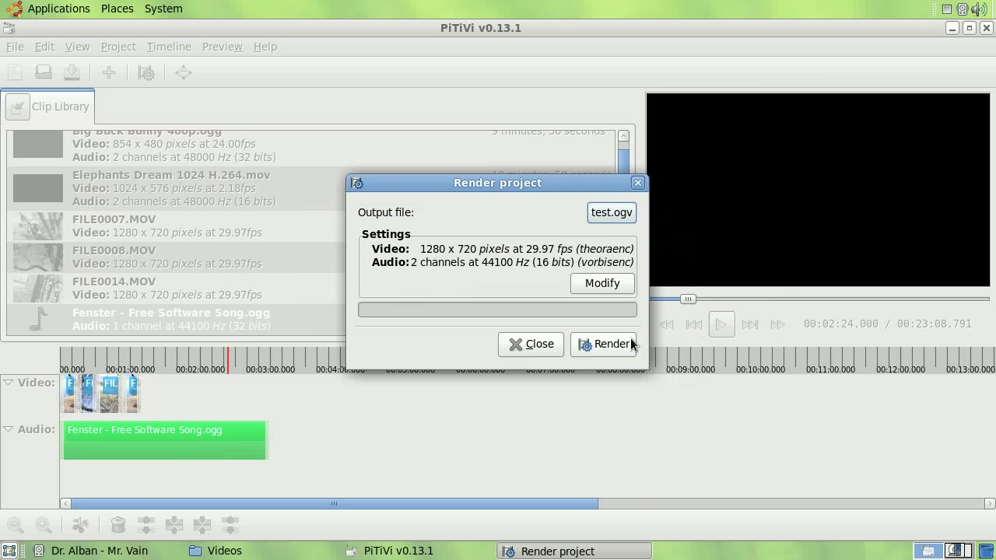
{"action": "left_click", "coordinate": [626, 344]}
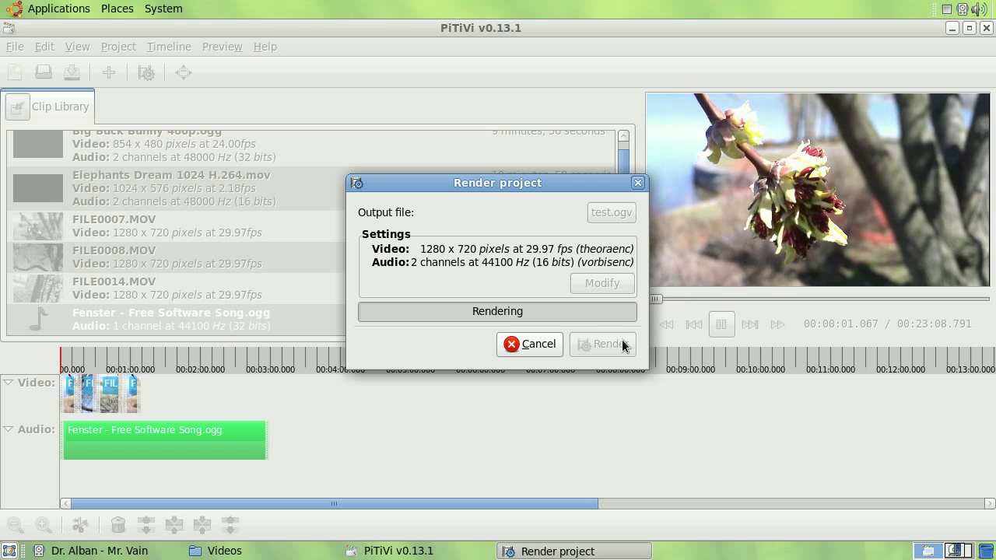